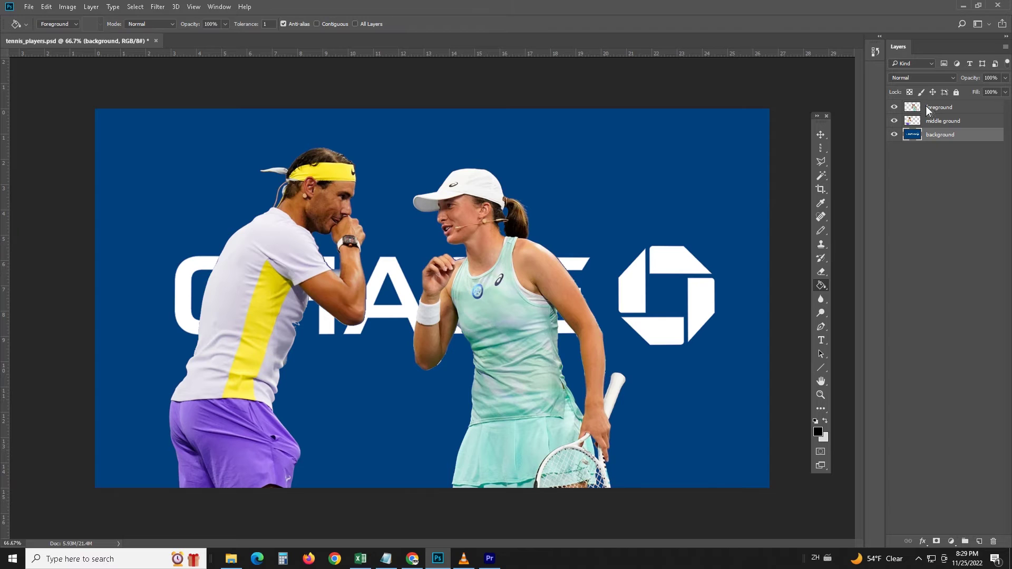
# Toggle the foreground, middle ground and background layer visibility to check each layer
pyautogui.click(895, 108)
pyautogui.click(893, 119)
pyautogui.click(893, 120)
pyautogui.click(891, 135)
pyautogui.click(891, 135)
# Resize the image to 10 in wide at 303.06 resolution (3031 × 1705 px)
pyautogui.click(67, 7)
pyautogui.click(84, 94)
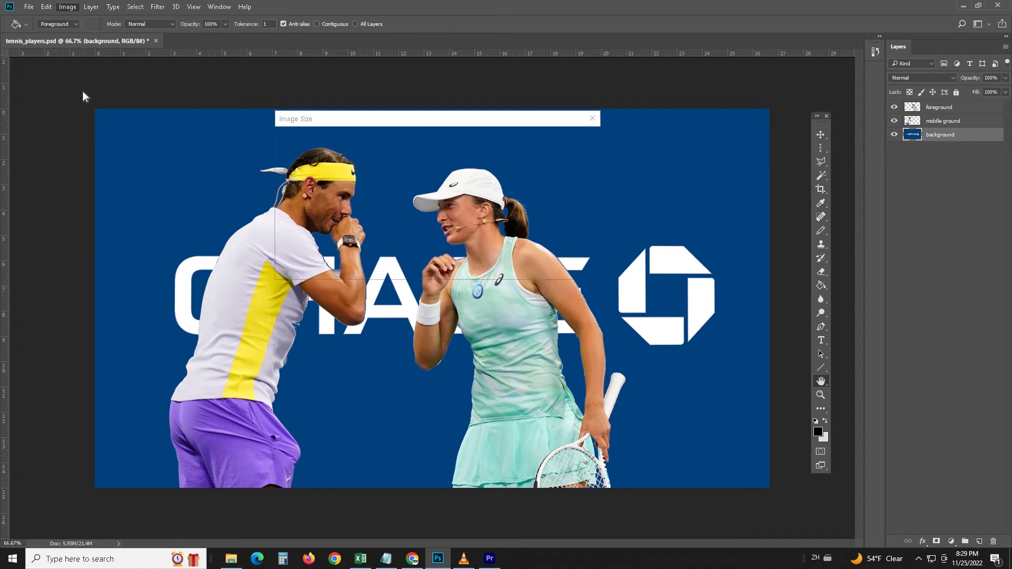
pyautogui.write('10')
pyautogui.press('Tab')
pyautogui.press('Tab')
pyautogui.write('303.06')
pyautogui.click(476, 262)
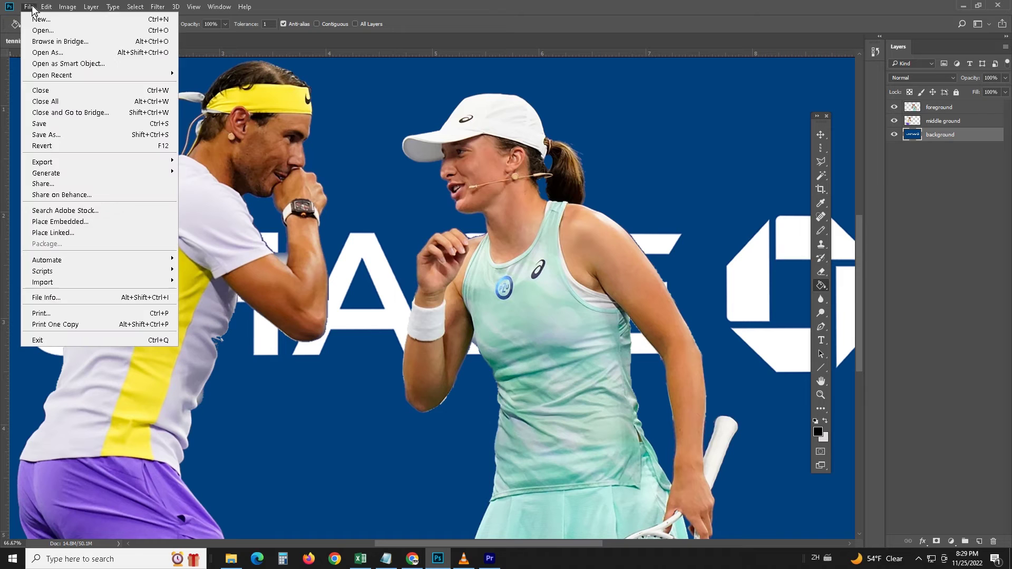
# Create a new 6 × 6 pixel document
pyautogui.click(48, 20)
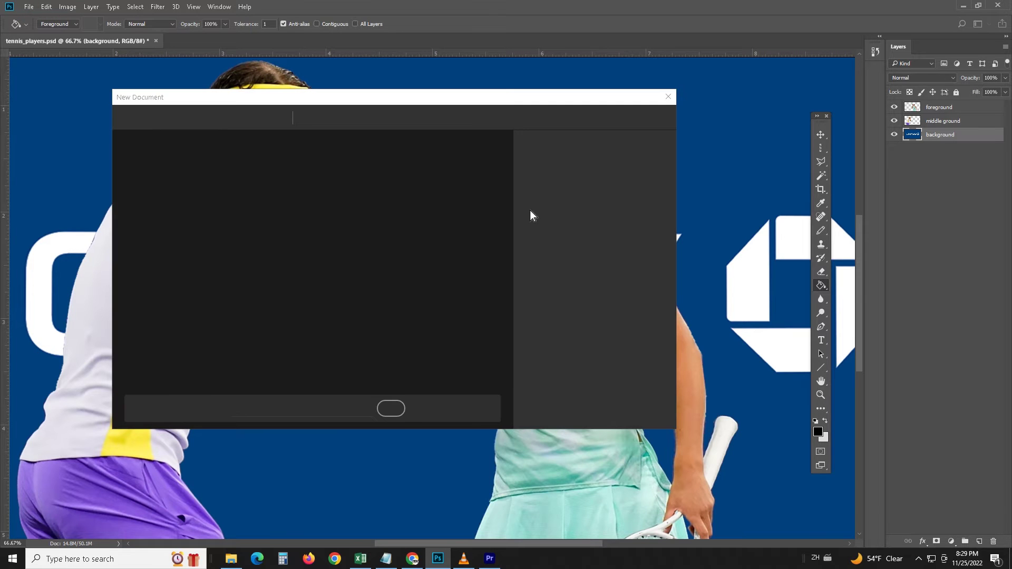
pyautogui.write('607')
pyautogui.press('Tab')
pyautogui.write('6')
pyautogui.press('Return')
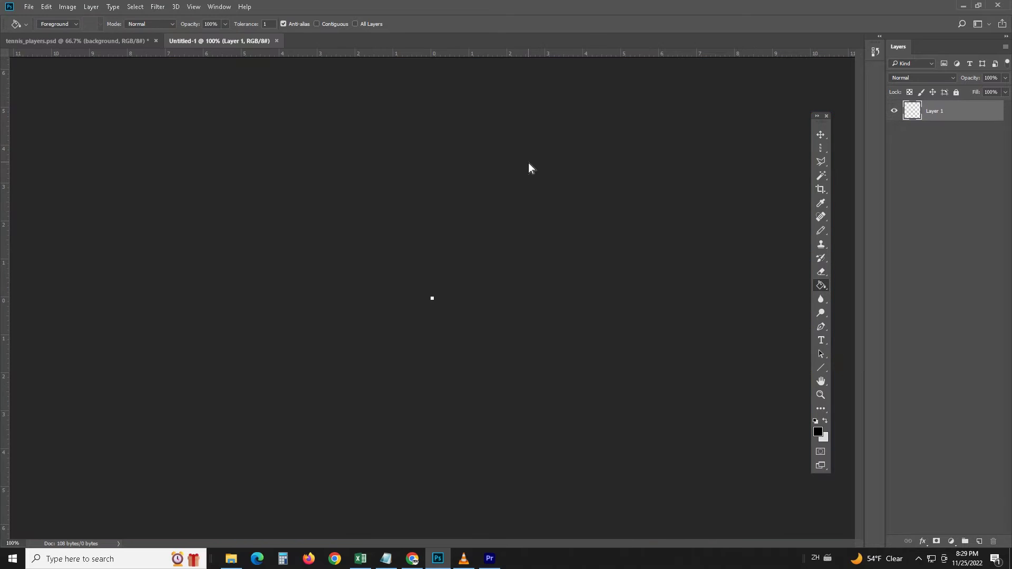
# Zoom to 3200%, fill the canvas black, clear the sixth column, and define it as a pattern
pyautogui.hotkey('ctrl', '0')
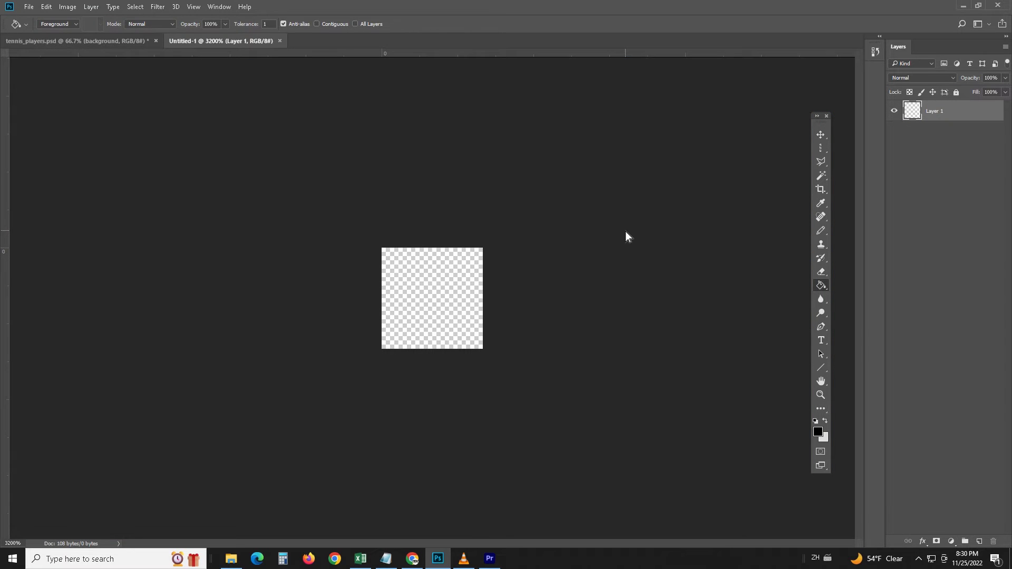
pyautogui.click(445, 286)
pyautogui.press('m')
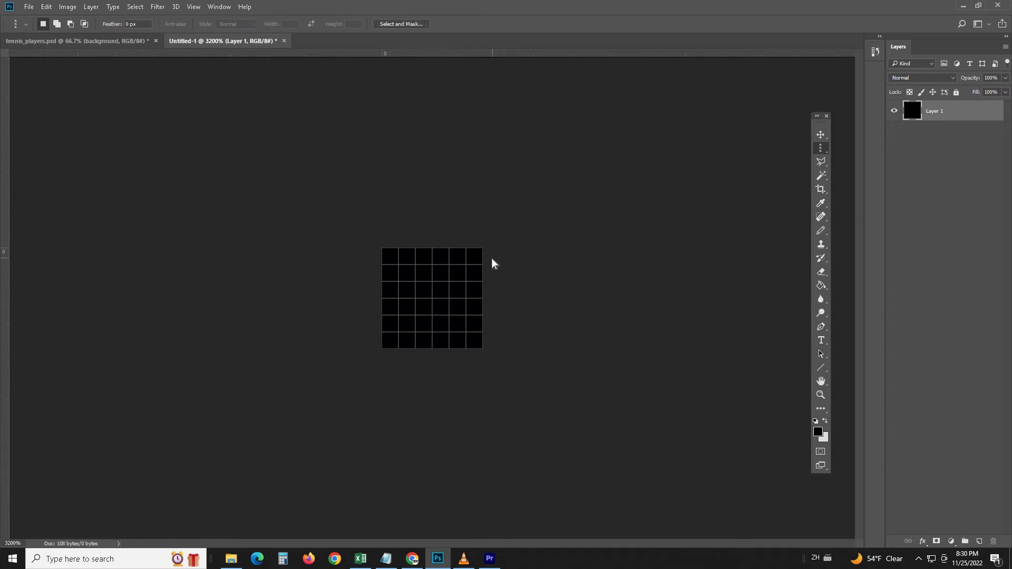
pyautogui.press('Delete')
pyautogui.hotkey('ctrl', 'a')
pyautogui.click(46, 6)
pyautogui.click(72, 302)
pyautogui.click(469, 377)
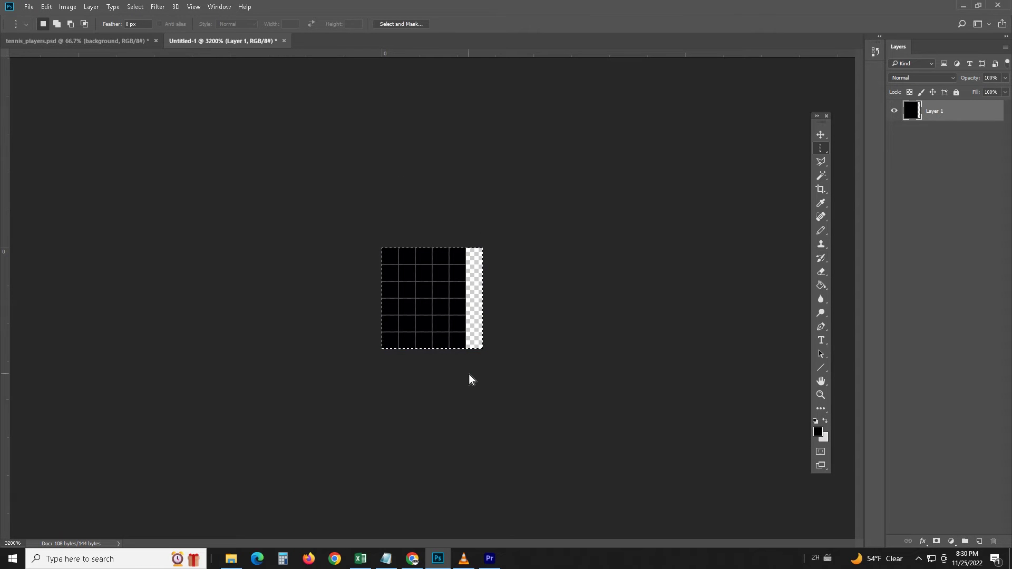
# Restore the solid tile, clear the fifth column instead, and save it as a pattern
pyautogui.hotkey('alt', 'BackSpace')
pyautogui.click(457, 264)
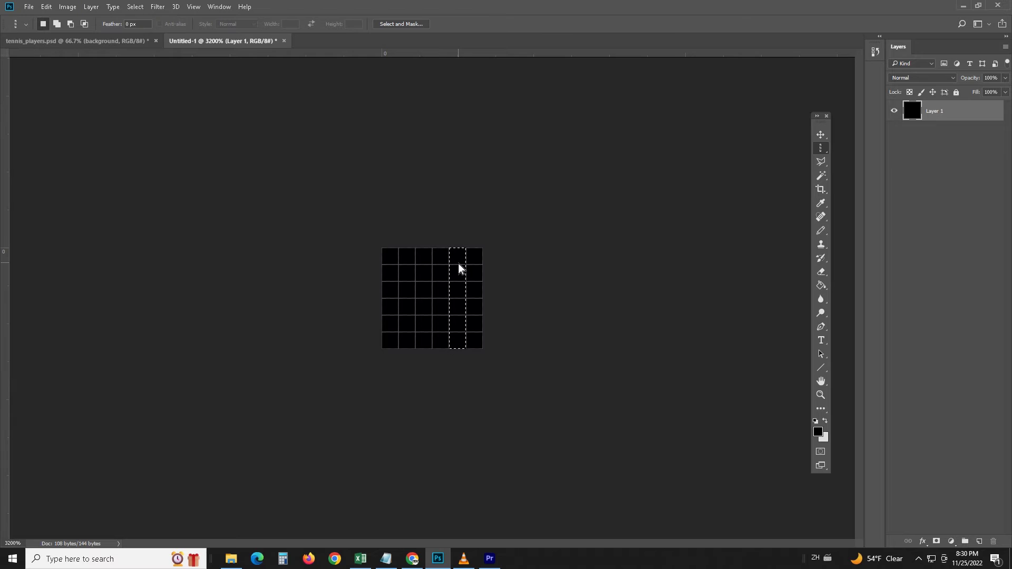
pyautogui.press('Delete')
pyautogui.hotkey('ctrl', 'a')
pyautogui.click(47, 7)
pyautogui.click(87, 302)
pyautogui.click(459, 379)
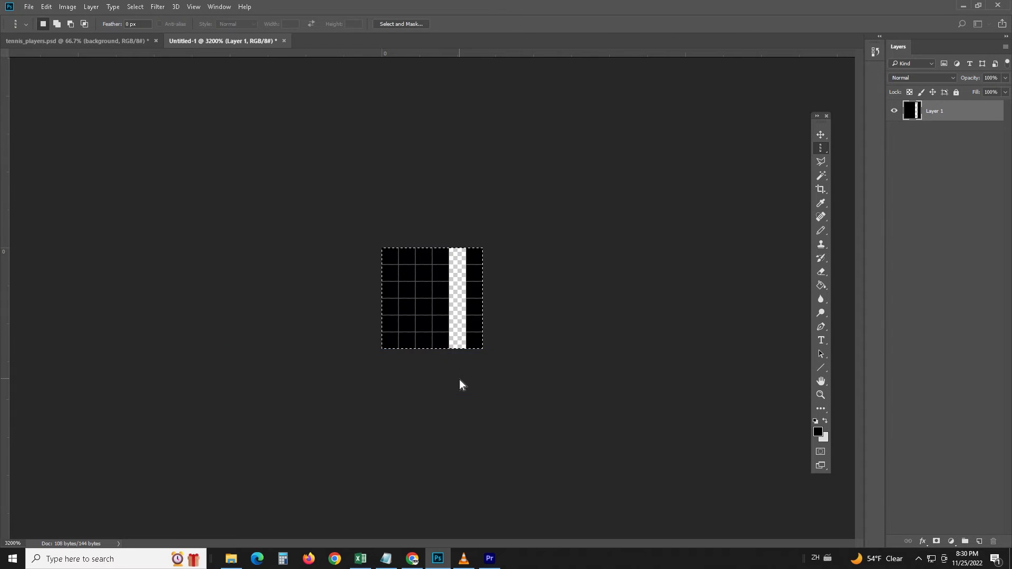
# Undo to solid black, clear the fourth pixel column, and select the whole canvas
pyautogui.hotkey('ctrl', 'z')
pyautogui.hotkey('ctrl', 'z')
pyautogui.click(441, 261)
pyautogui.press('Delete')
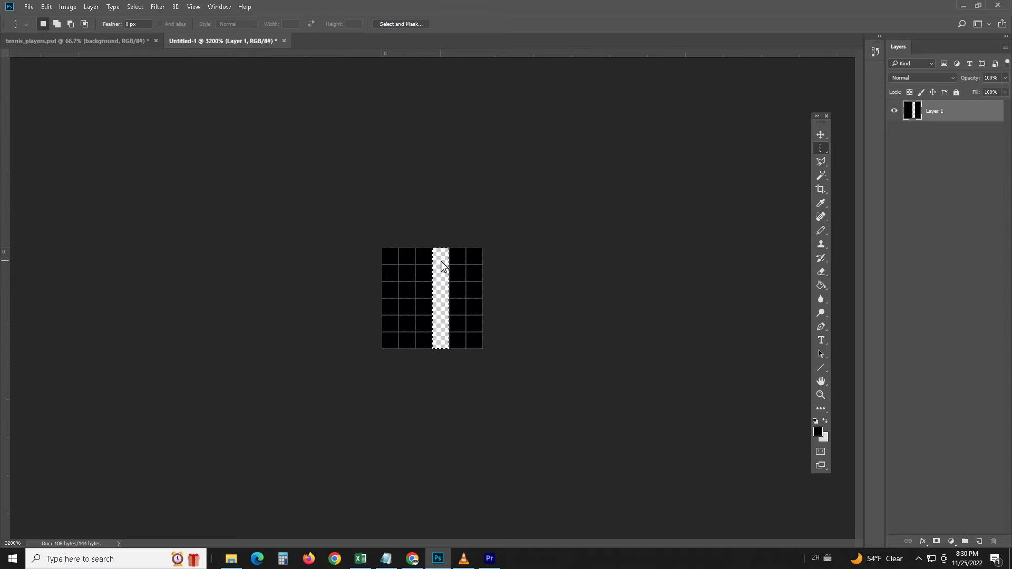
pyautogui.hotkey('ctrl', 'a')
# Save the fourth-column stripe tile as a new pattern
pyautogui.click(47, 6)
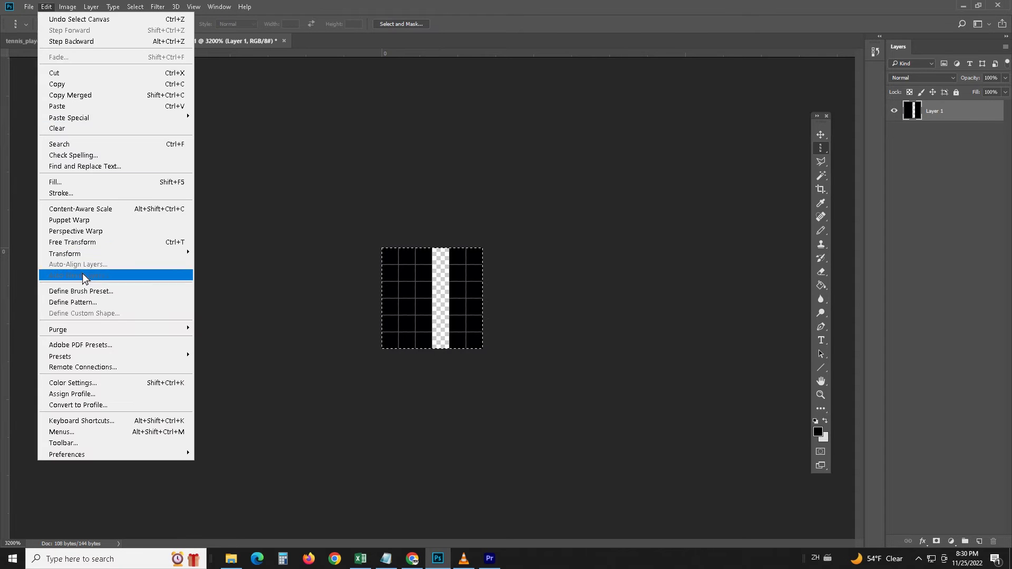
pyautogui.click(87, 302)
pyautogui.click(466, 379)
pyautogui.click(470, 327)
# Make and save the stripe pattern with the third column transparent
pyautogui.hotkey('ctrl', 'z')
pyautogui.click(428, 258)
pyautogui.press('Delete')
pyautogui.hotkey('ctrl', 'a')
pyautogui.click(47, 6)
pyautogui.click(92, 314)
pyautogui.click(462, 381)
pyautogui.click(461, 380)
# Make and save the stripe pattern with the second column transparent
pyautogui.hotkey('ctrl', 'z')
pyautogui.click(407, 264)
pyautogui.press('Delete')
pyautogui.hotkey('ctrl', 'a')
pyautogui.click(46, 7)
pyautogui.click(60, 312)
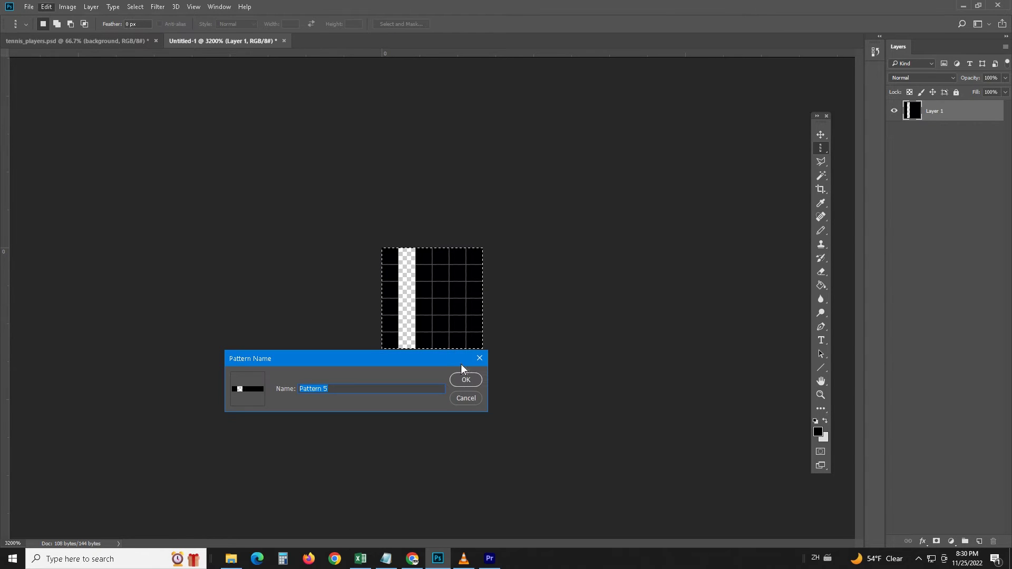
pyautogui.click(464, 381)
# Make and save the final stripe pattern with the first column transparent
pyautogui.hotkey('ctrl', 'z')
pyautogui.click(390, 254)
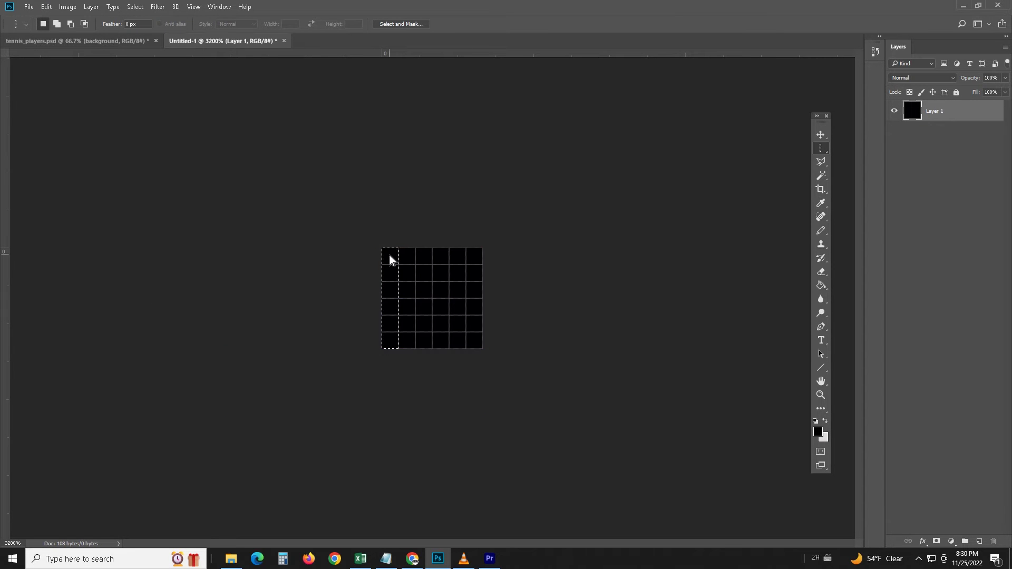
pyautogui.press('Delete')
pyautogui.hotkey('ctrl', 'a')
pyautogui.click(47, 7)
pyautogui.click(59, 300)
pyautogui.click(464, 382)
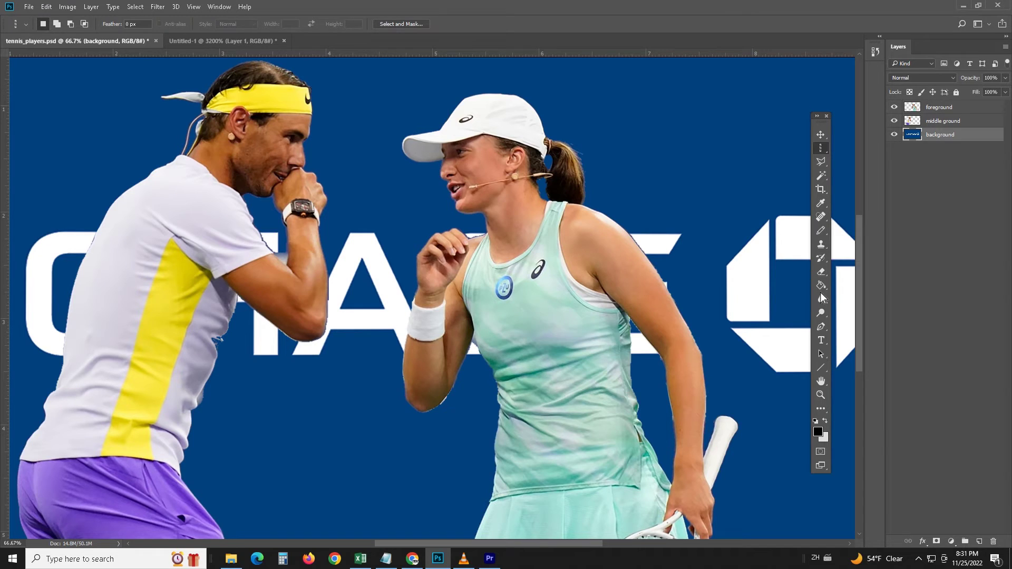
# Set the Paint Bucket source to Pattern and show the pattern picker as a Large List
pyautogui.click(822, 288)
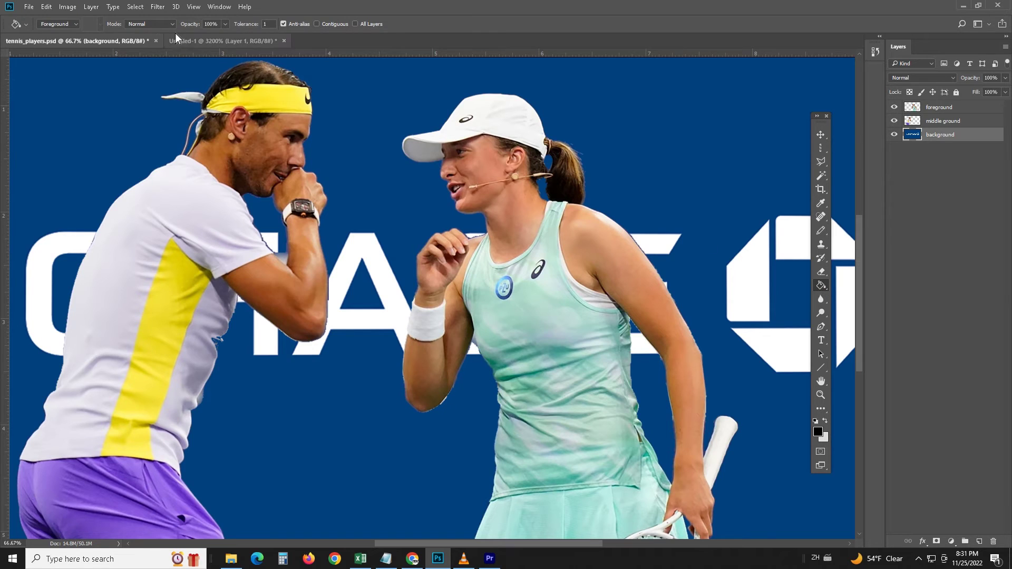
pyautogui.click(75, 24)
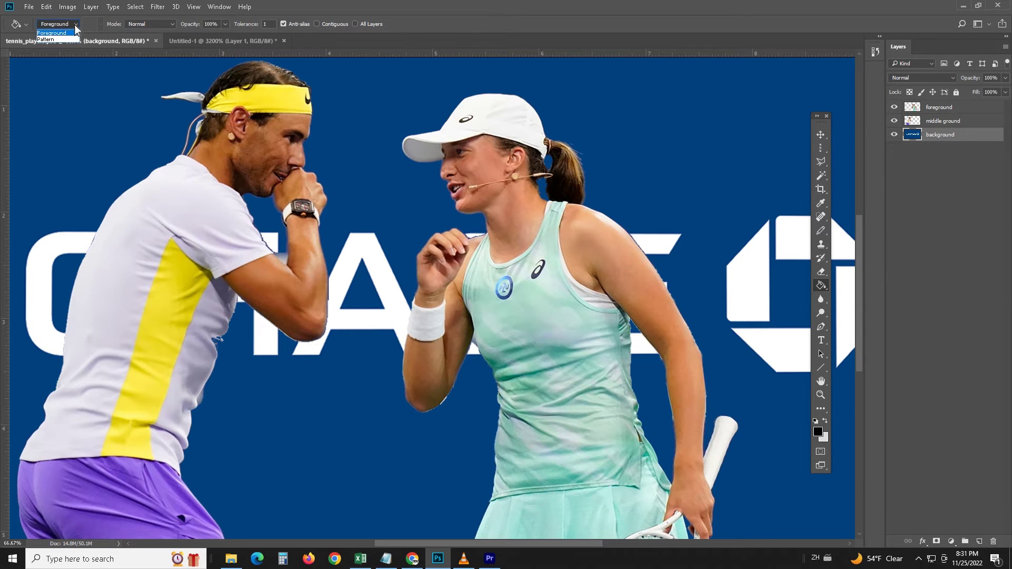
pyautogui.click(63, 40)
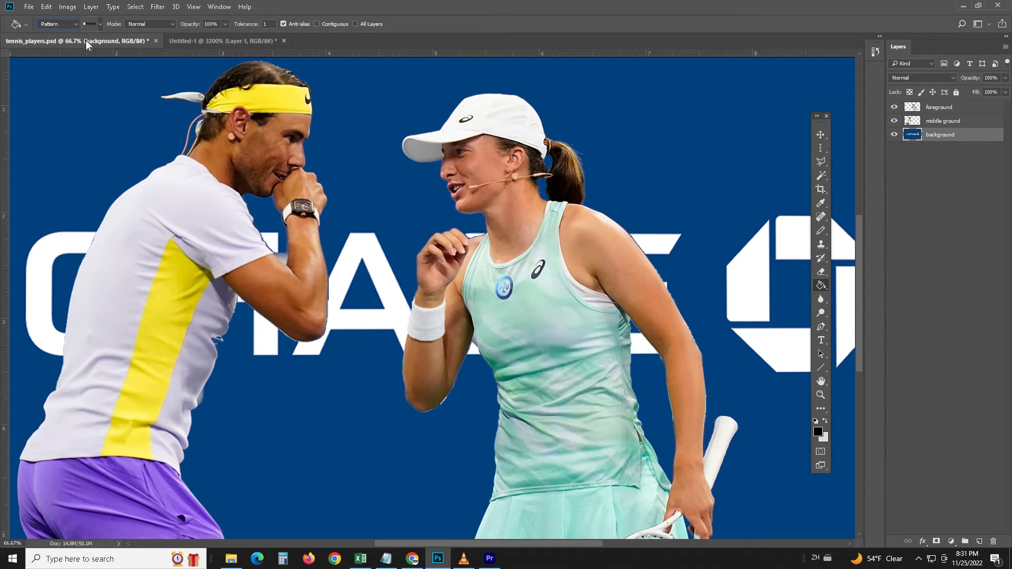
pyautogui.click(101, 24)
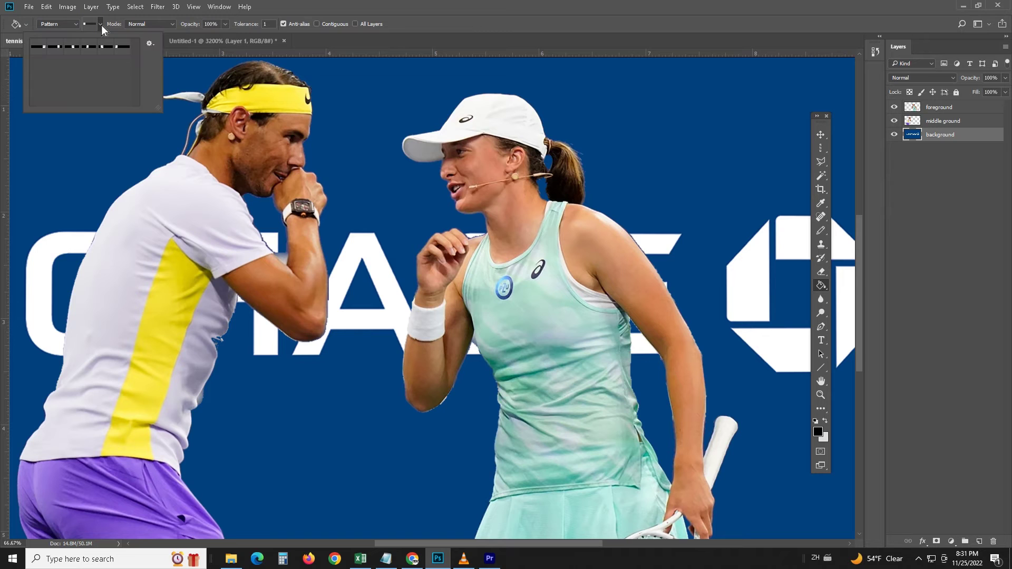
pyautogui.click(150, 44)
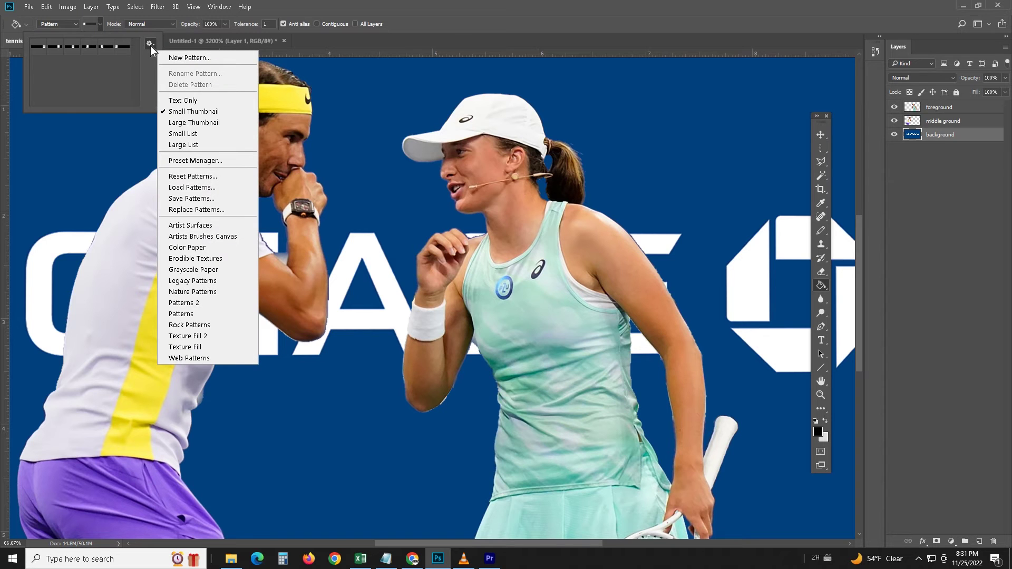
pyautogui.click(192, 151)
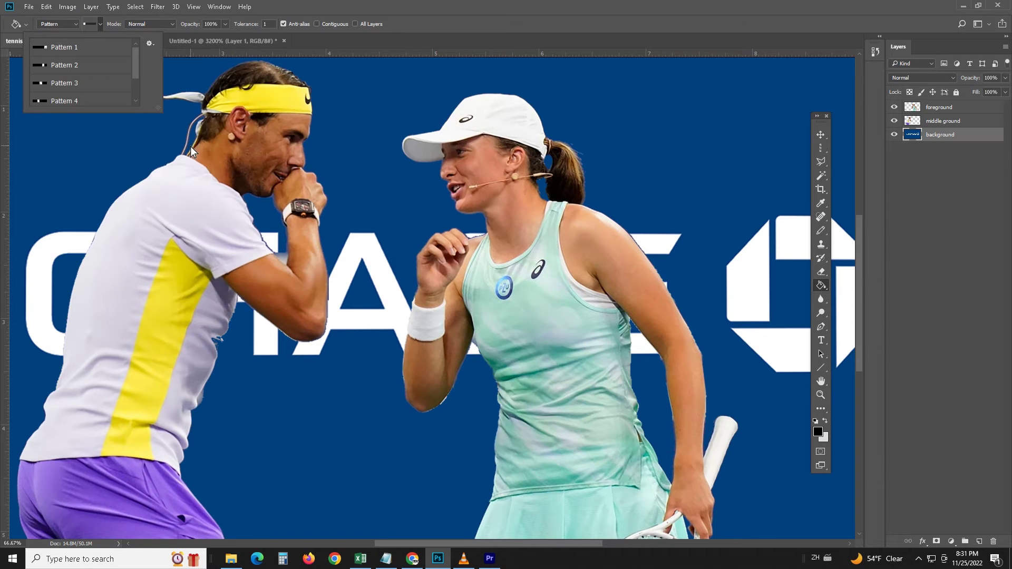
pyautogui.click(941, 110)
pyautogui.click(941, 111)
# Duplicate the foreground layer, zoom in around the wristband, and select the Move tool
pyautogui.hotkey('ctrl', 'j')
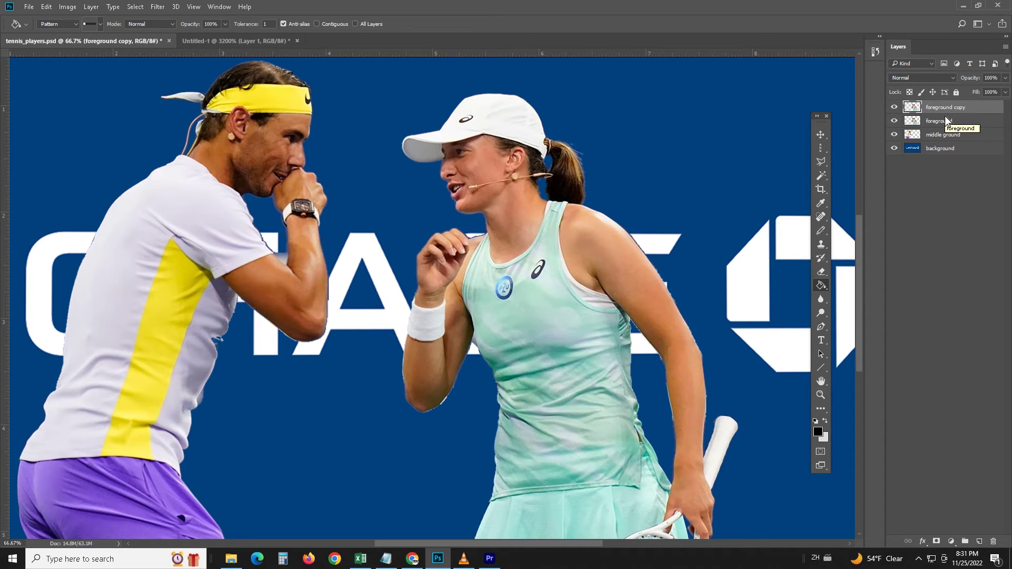
pyautogui.hotkey('ctrl', '+')
pyautogui.hotkey('ctrl', '+')
pyautogui.hotkey('ctrl', '+')
pyautogui.hotkey('ctrl', '+')
pyautogui.hotkey('ctrl', '+')
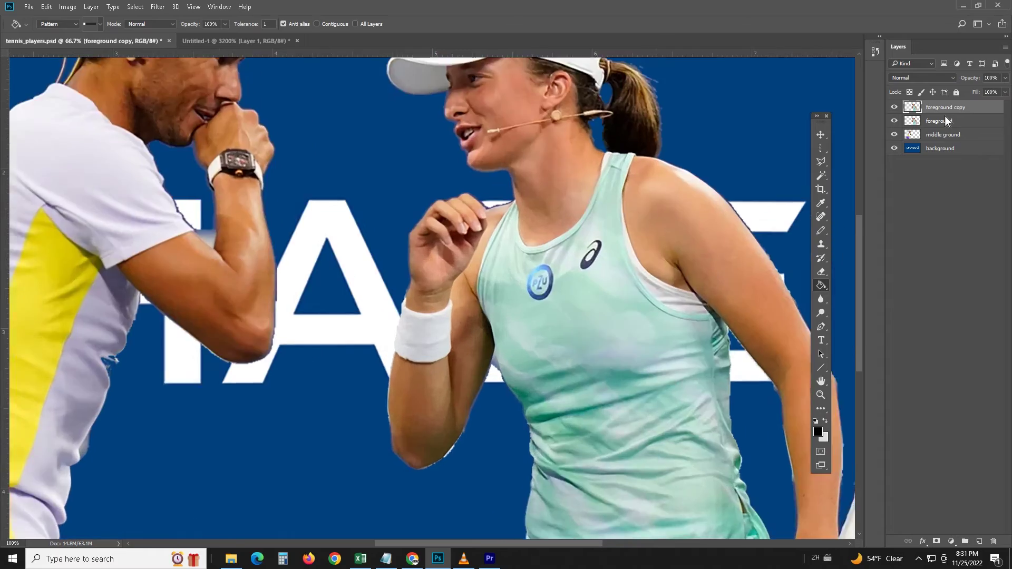
pyautogui.hotkey('ctrl', '+')
pyautogui.hotkey('ctrl', '+')
pyautogui.hotkey('ctrl', '+')
pyautogui.hotkey('ctrl', '+')
pyautogui.hotkey('ctrl', '+')
pyautogui.hotkey('ctrl', '+')
pyautogui.hotkey('ctrl', '+')
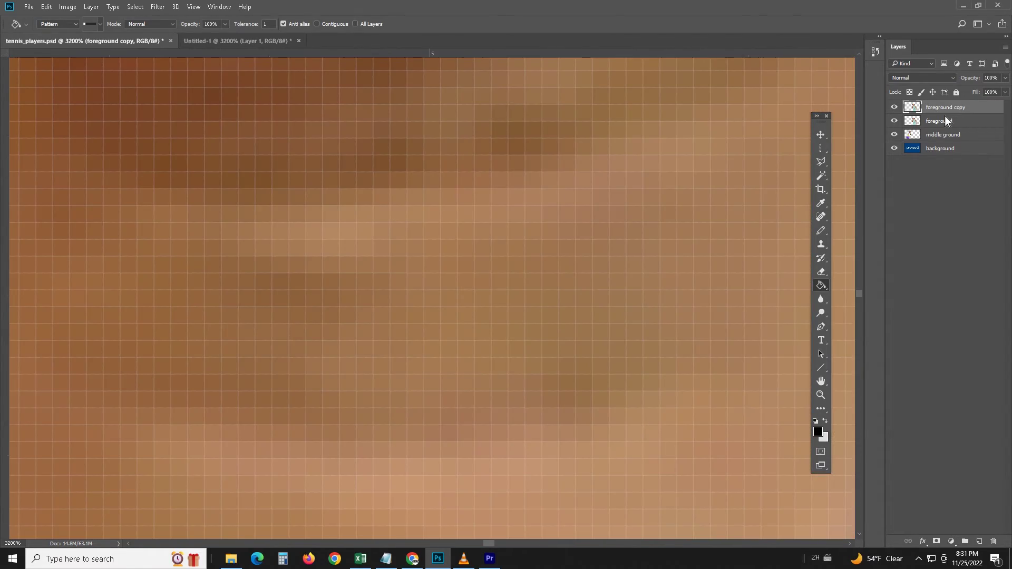
pyautogui.click(822, 133)
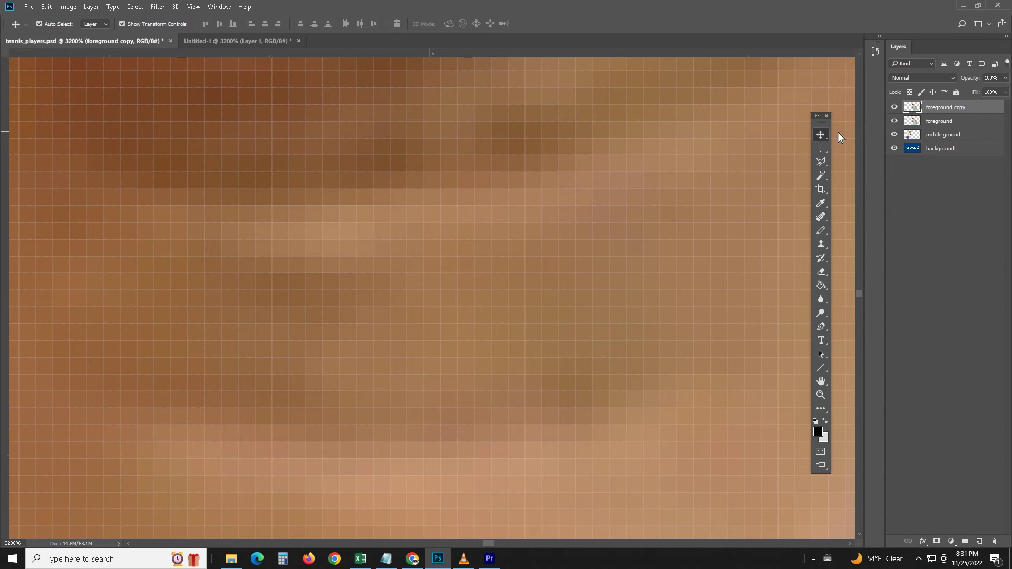
pyautogui.hscroll(4, 838, 137)
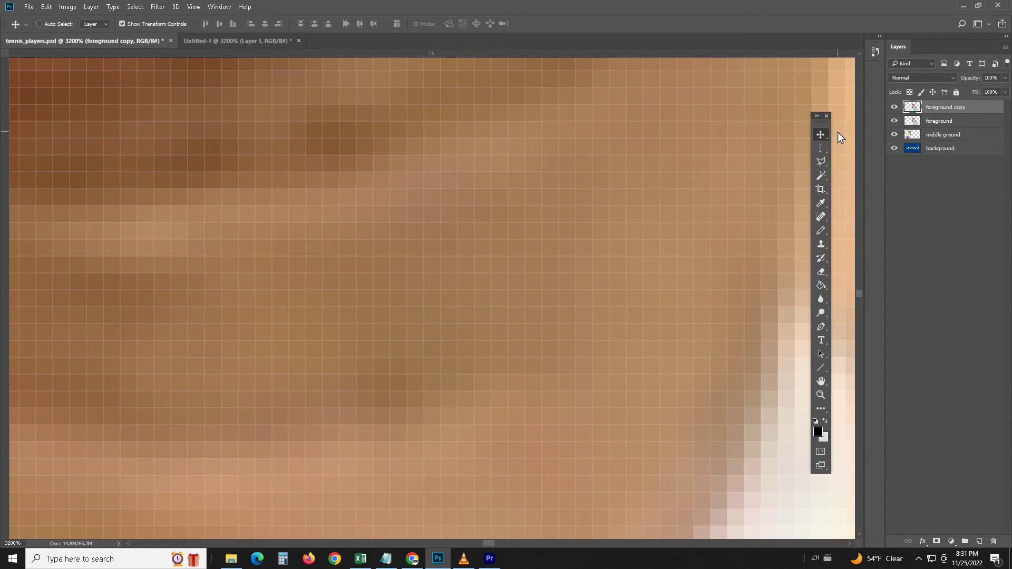
# Create foreground copies 2–5, nudging each copy further left than the previous one
pyautogui.hotkey('ctrl', 'j')
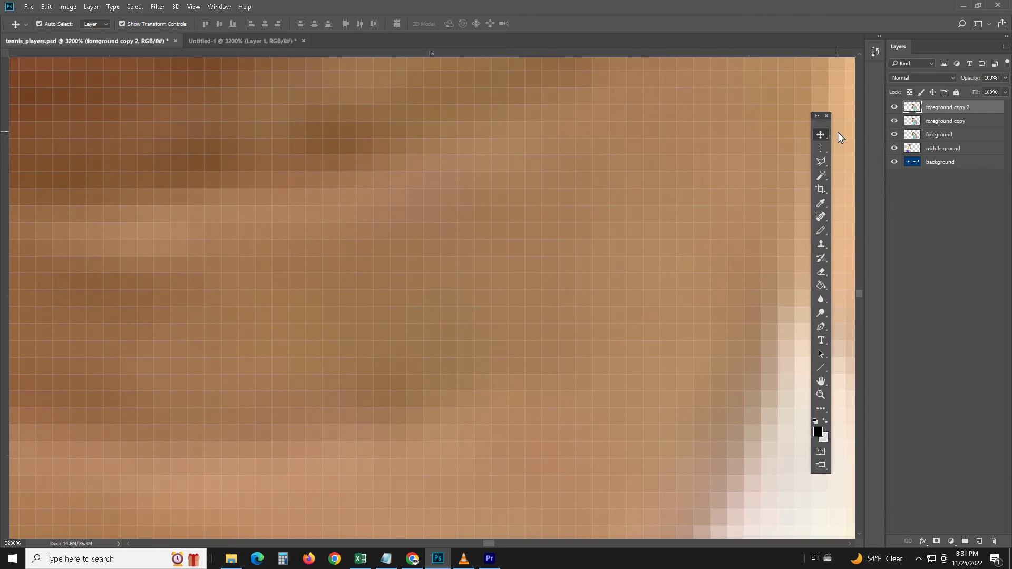
pyautogui.press('Left')
pyautogui.press('Left')
pyautogui.press('Left')
pyautogui.press('Left')
pyautogui.press('Left')
pyautogui.press('Left')
pyautogui.press('Left')
pyautogui.press('Left')
pyautogui.press('Left')
pyautogui.press('Left')
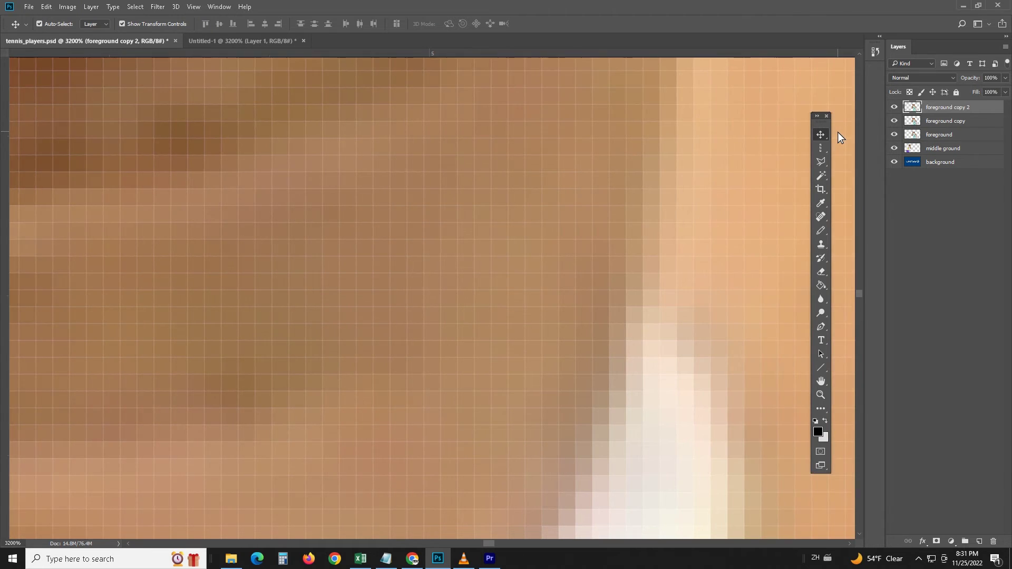
pyautogui.hotkey('ctrl', 'j')
pyautogui.press('Left')
pyautogui.press('Left')
pyautogui.press('Left')
pyautogui.press('Left')
pyautogui.press('Left')
pyautogui.press('Left')
pyautogui.press('Left')
pyautogui.press('Left')
pyautogui.press('Left')
pyautogui.press('Left')
pyautogui.press('Left')
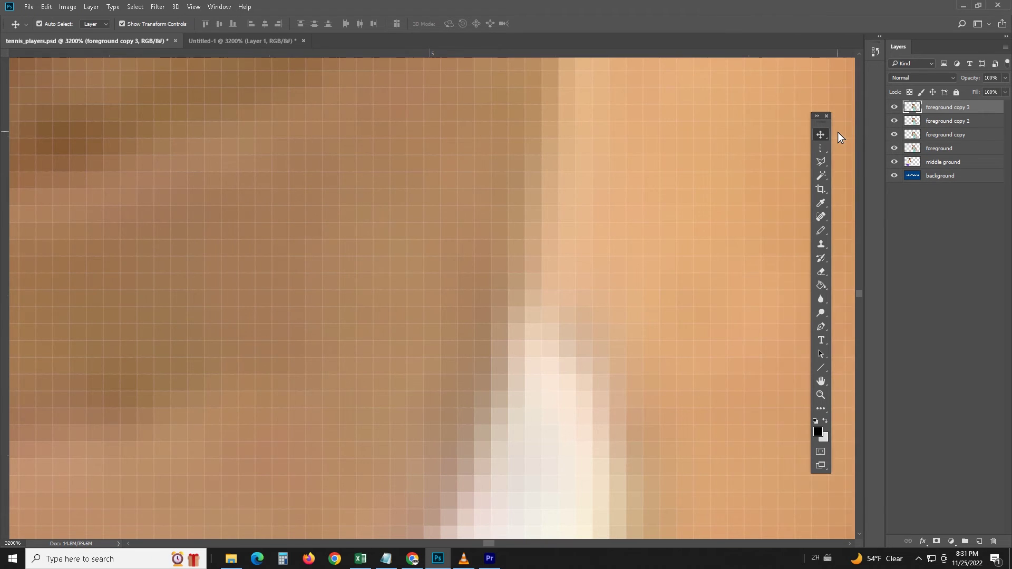
pyautogui.hotkey('ctrl', 'j')
pyautogui.press('Left')
pyautogui.press('Left')
pyautogui.press('Left')
pyautogui.press('Left')
pyautogui.press('Left')
pyautogui.press('Left')
pyautogui.press('Left')
pyautogui.press('Left')
pyautogui.press('Left')
pyautogui.press('Left')
pyautogui.press('Left')
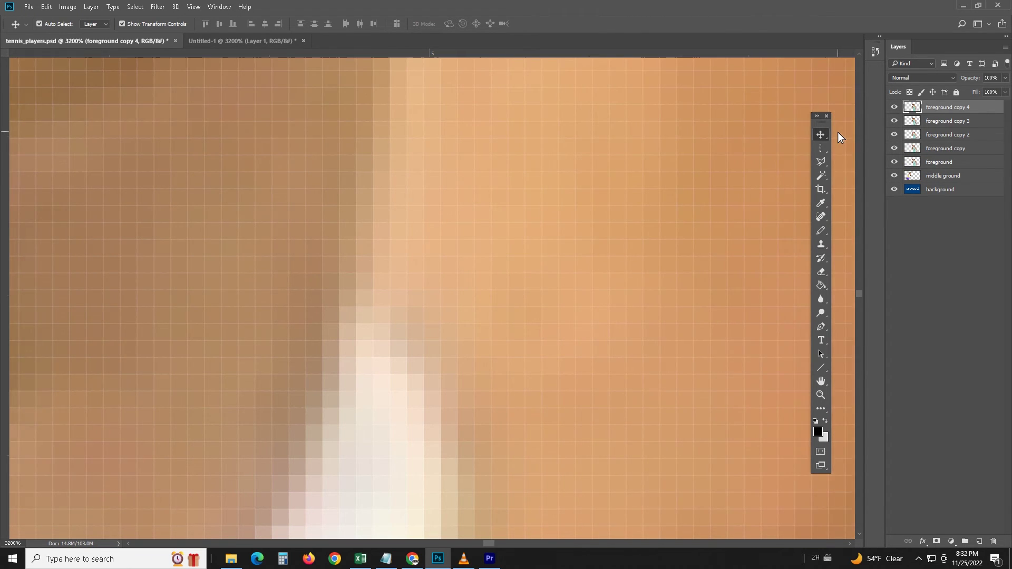
pyautogui.hotkey('ctrl', 'j')
pyautogui.press('Left')
pyautogui.press('Left')
pyautogui.press('Left')
pyautogui.press('Left')
pyautogui.press('Left')
pyautogui.press('Left')
pyautogui.press('Left')
pyautogui.press('Left')
pyautogui.press('Left')
pyautogui.press('Left')
pyautogui.press('Left')
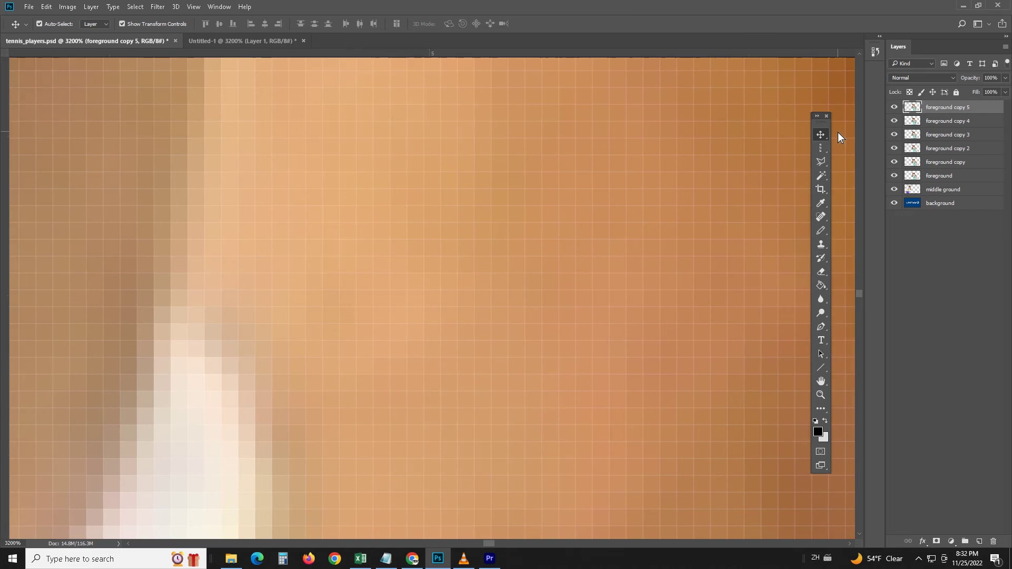
# Rename the foreground layer and its five copies to 1 through 6
pyautogui.doubleClick(948, 175)
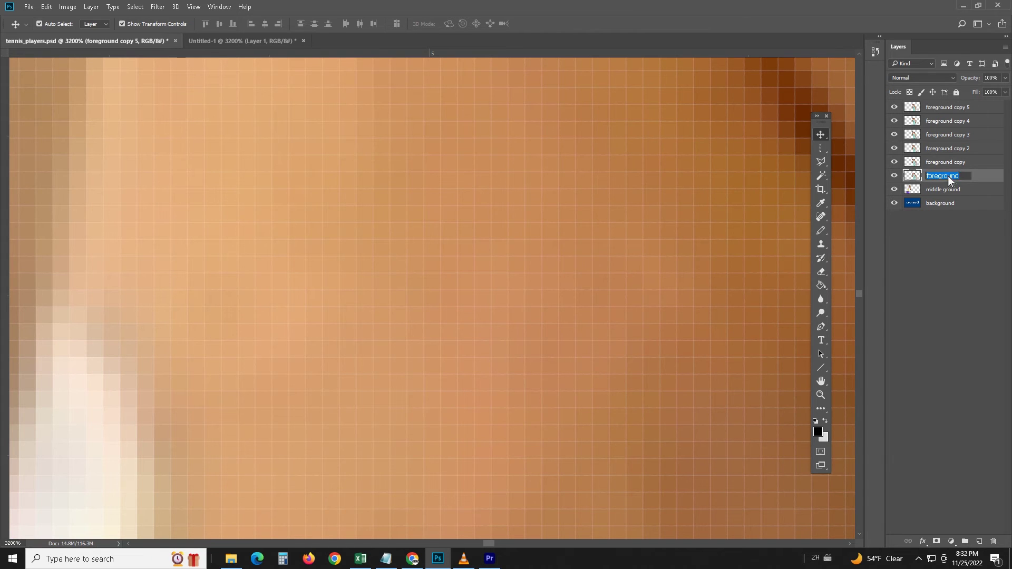
pyautogui.doubleClick(952, 162)
pyautogui.doubleClick(947, 148)
pyautogui.write('3')
pyautogui.doubleClick(947, 135)
pyautogui.write('4')
pyautogui.doubleClick(944, 121)
pyautogui.write('5')
pyautogui.doubleClick(944, 107)
pyautogui.write('6')
# Add layer masks to layers 1 and 2 and fill them with Patterns 1 and 2
pyautogui.click(952, 176)
pyautogui.click(937, 541)
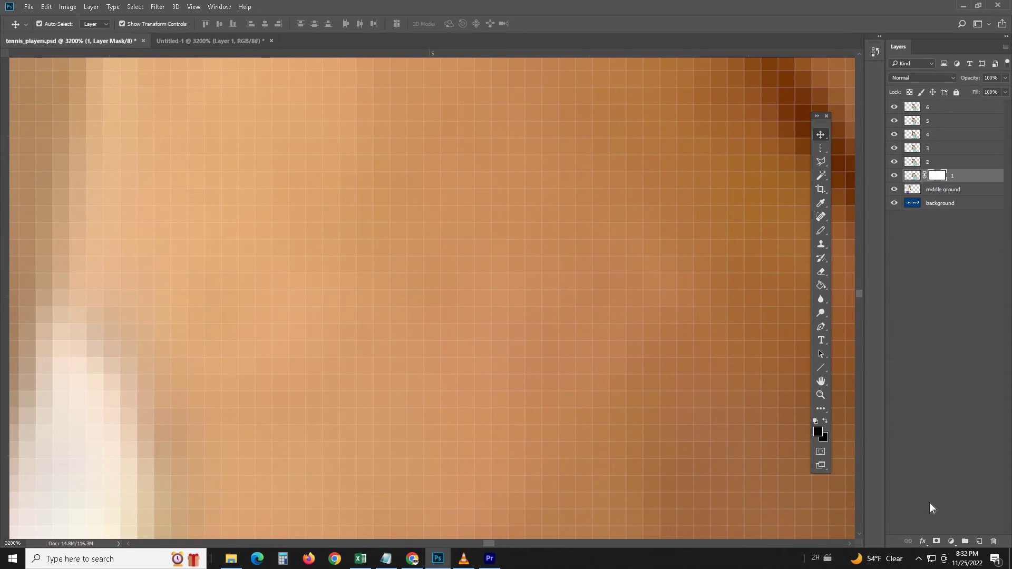
pyautogui.click(821, 285)
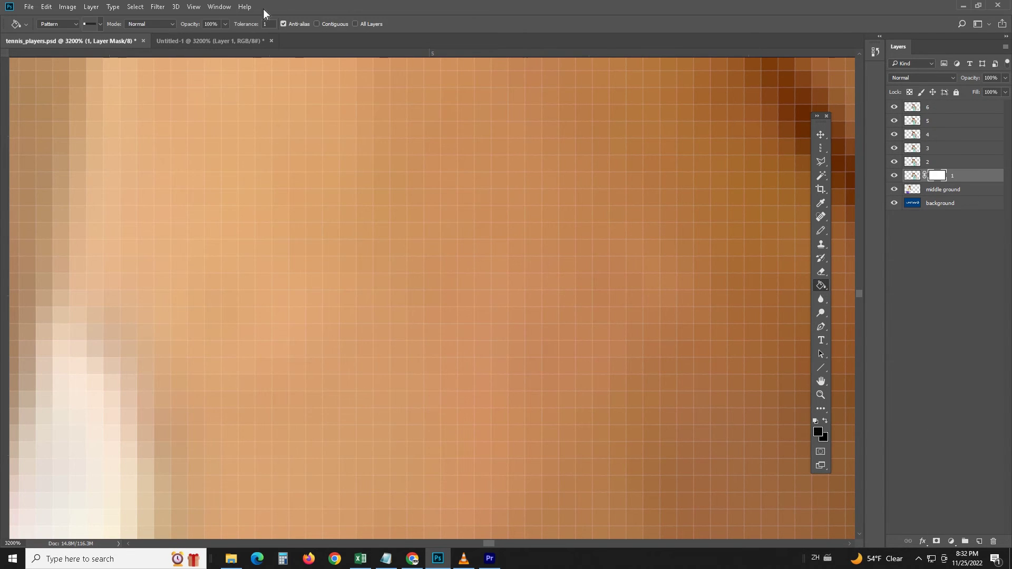
pyautogui.click(88, 23)
pyautogui.click(80, 49)
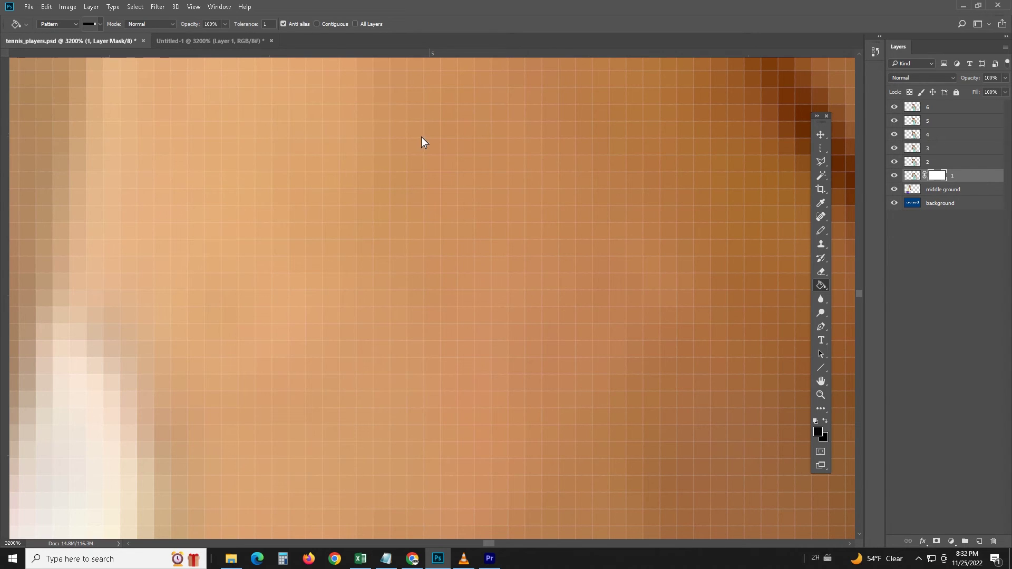
pyautogui.click(950, 161)
pyautogui.click(937, 542)
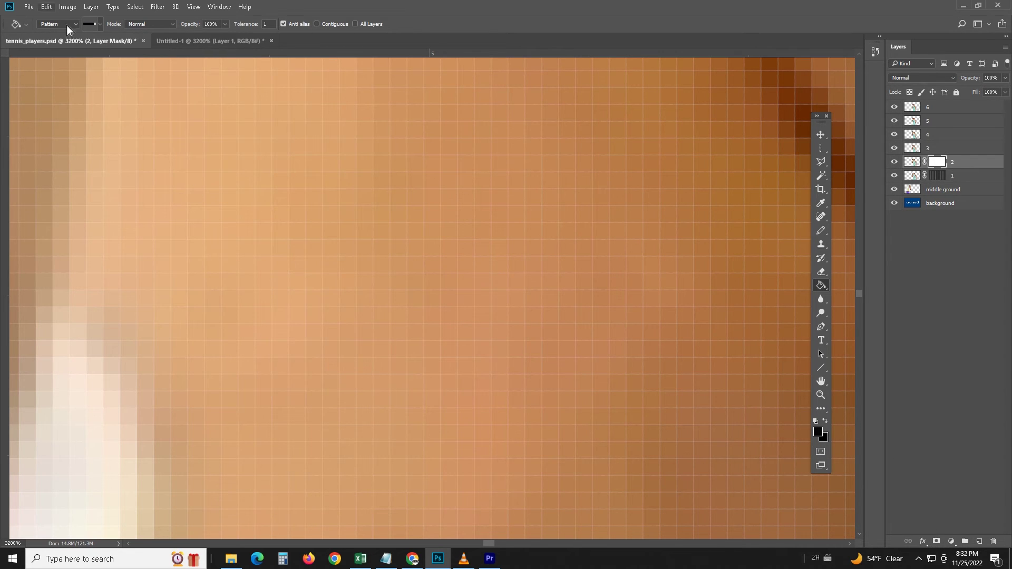
pyautogui.click(91, 30)
pyautogui.click(90, 66)
# Add layer masks to layers 3 and 4 and fill them with Patterns 3 and 4
pyautogui.click(947, 148)
pyautogui.click(937, 541)
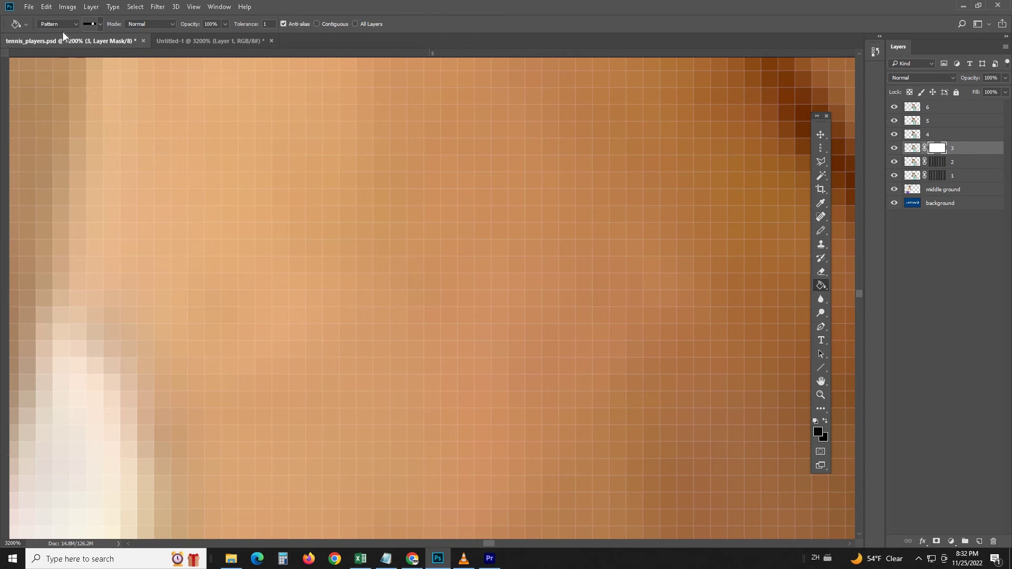
pyautogui.click(100, 25)
pyautogui.click(94, 80)
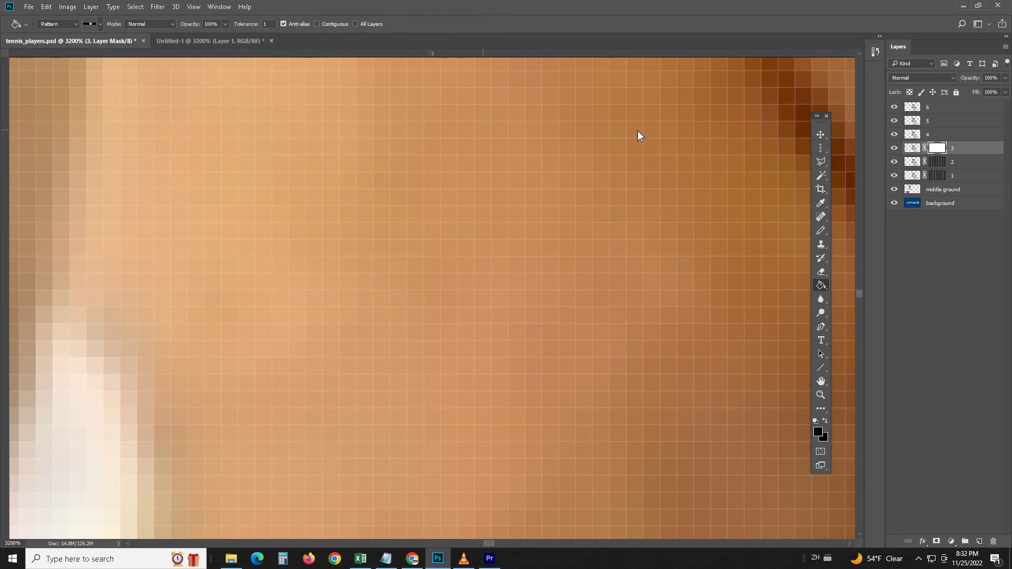
pyautogui.click(945, 136)
pyautogui.click(937, 541)
pyautogui.click(101, 25)
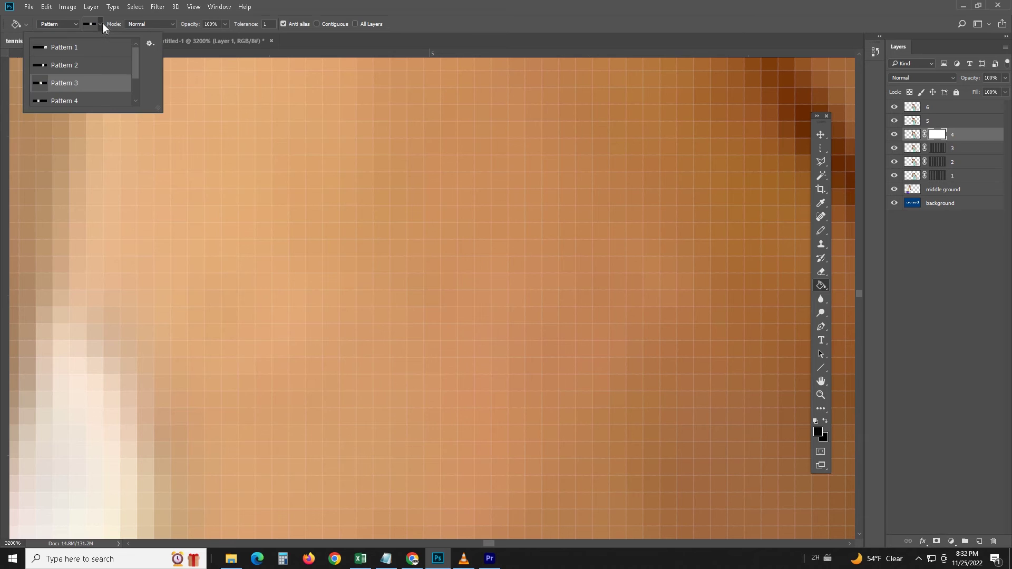
pyautogui.click(89, 100)
pyautogui.click(335, 147)
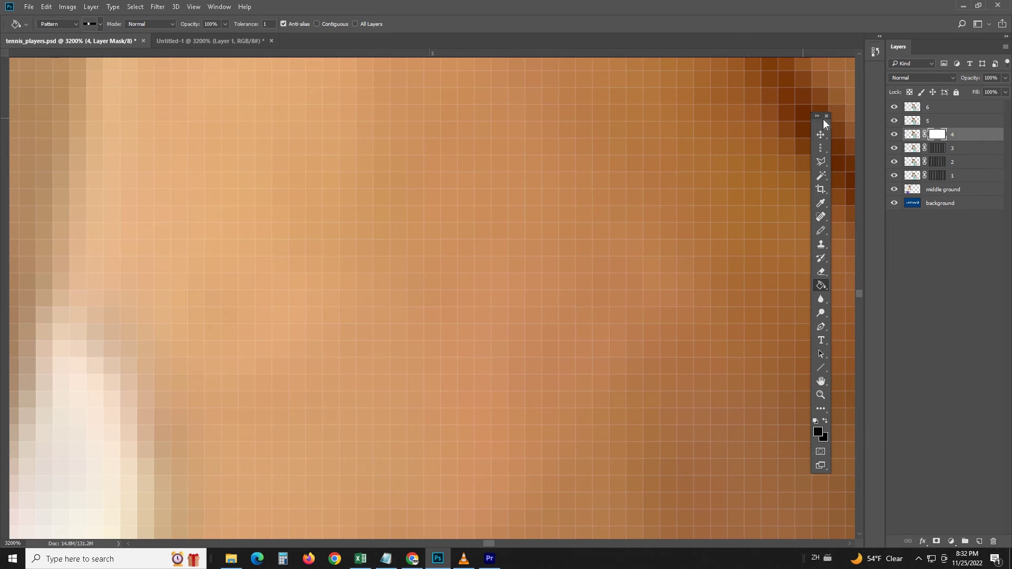
# Mask layer 5 with Pattern 5 and fill layer 6's mask with Pattern 6
pyautogui.click(949, 120)
pyautogui.click(936, 542)
pyautogui.click(103, 24)
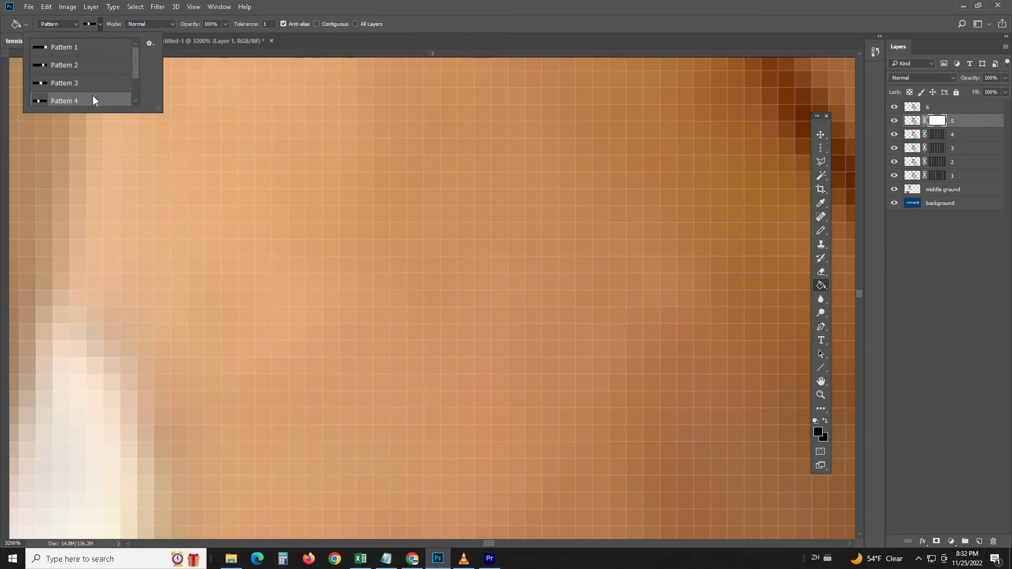
pyautogui.click(87, 96)
pyautogui.click(941, 107)
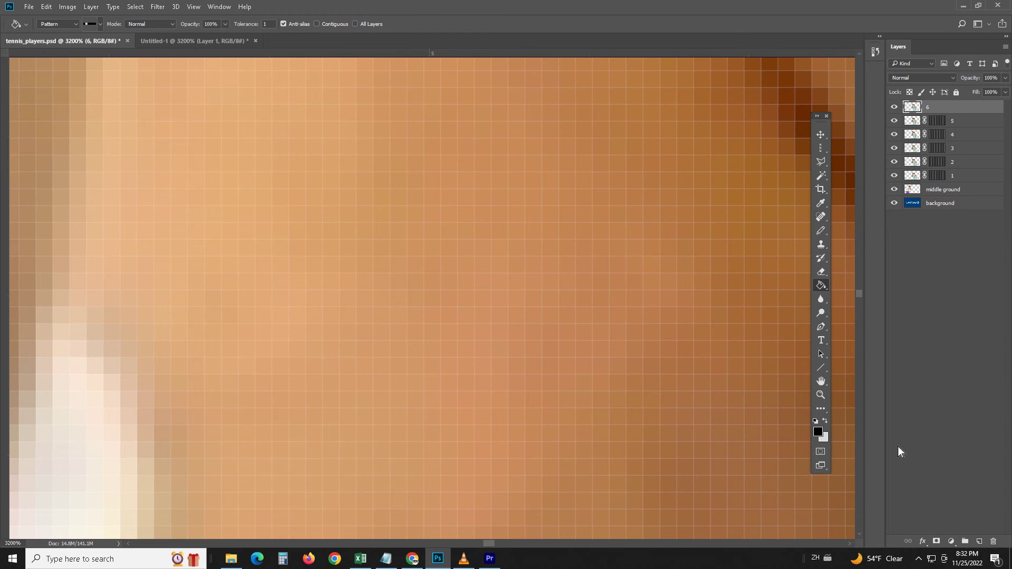
pyautogui.click(100, 23)
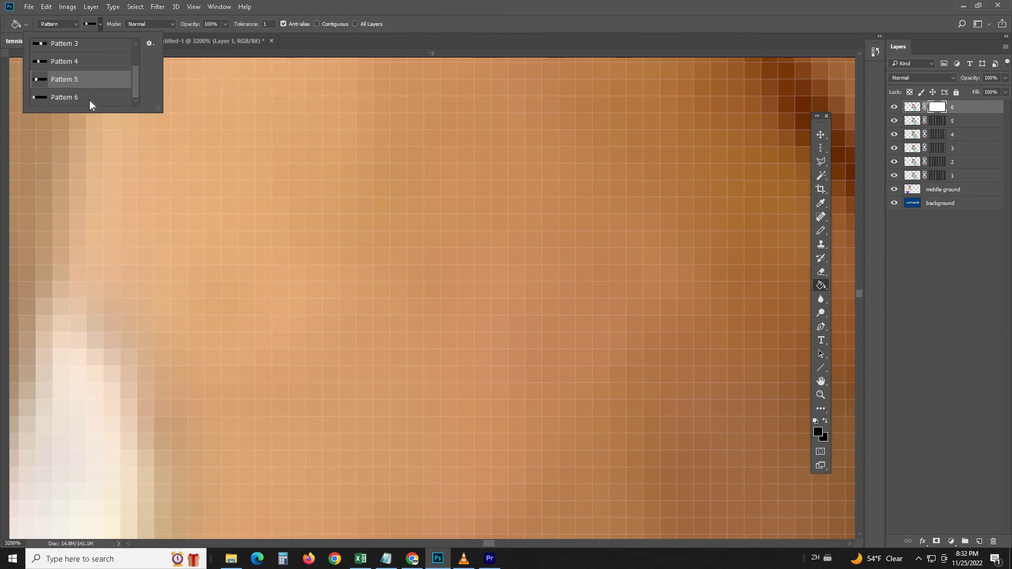
pyautogui.click(299, 135)
pyautogui.scroll(-11, 311, 141)
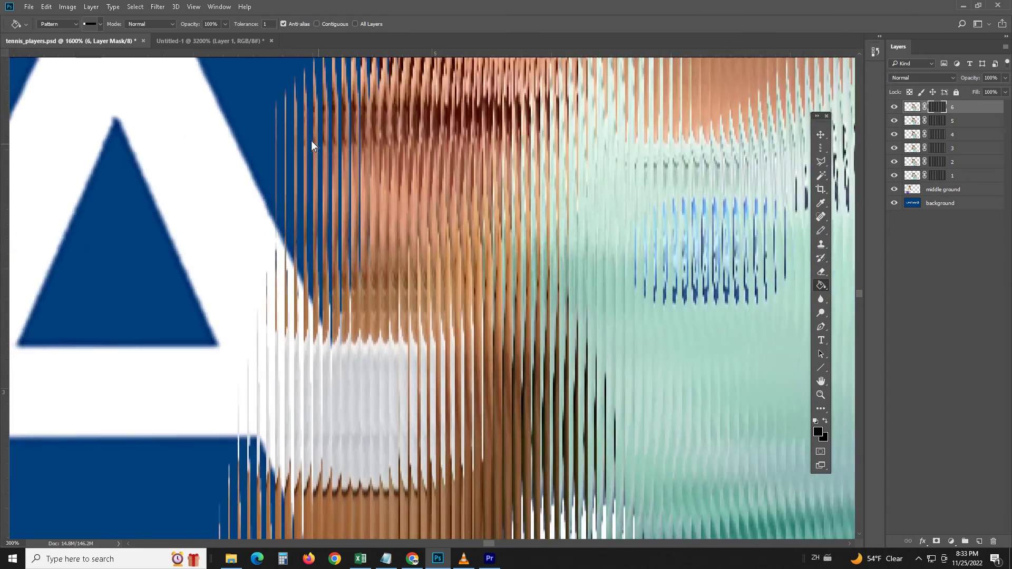
# Hide middle ground and background, merge layers 1–6 into layer 6, then hide layer 6
pyautogui.scroll(-1, 311, 140)
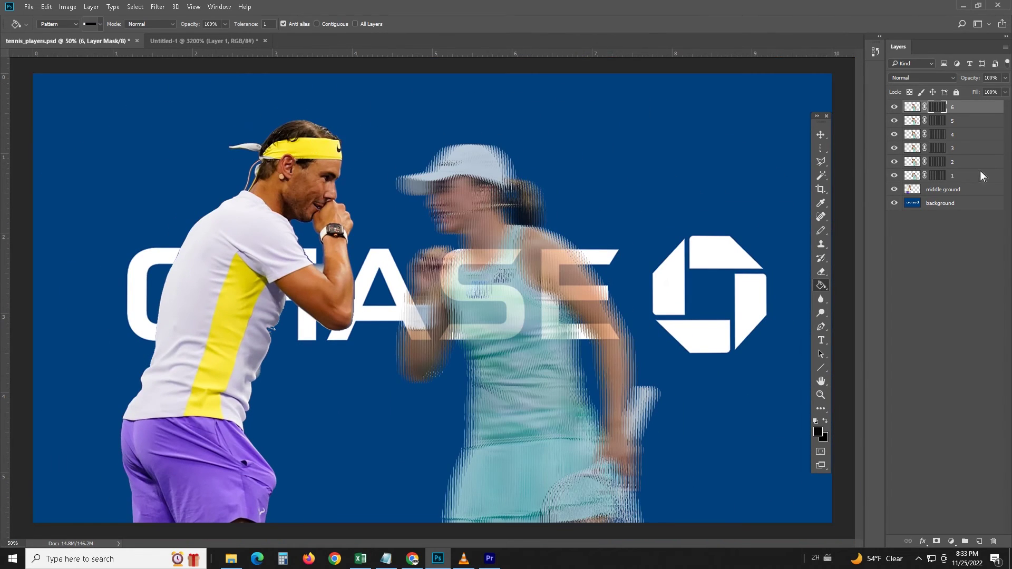
pyautogui.click(893, 189)
pyautogui.click(893, 203)
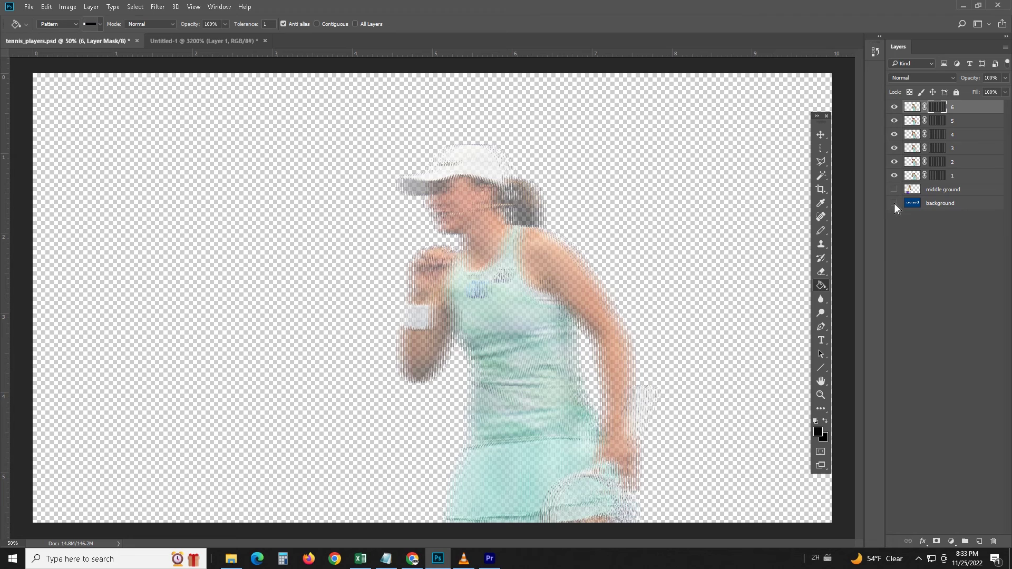
pyautogui.hotkey('ctrl', 'shift', 'e')
pyautogui.click(895, 110)
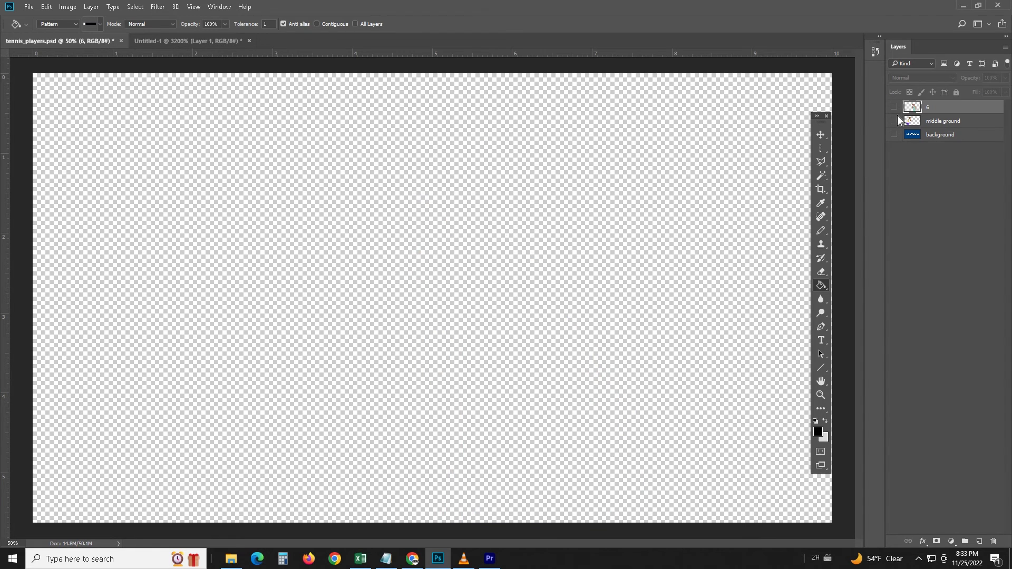
pyautogui.click(894, 121)
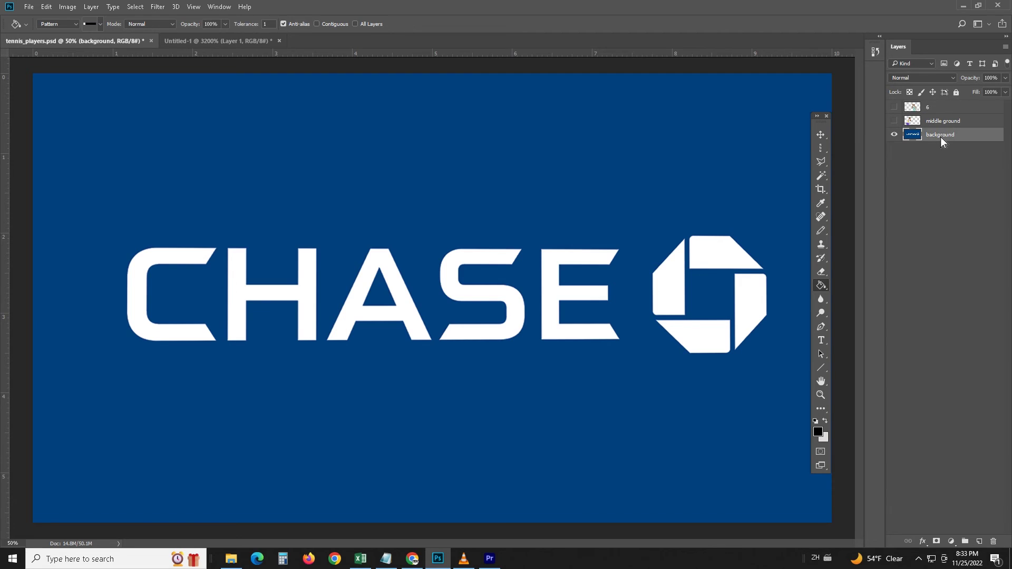
# Zoom in, duplicate the background layer, and nudge the copy right with the Move tool
pyautogui.hotkey('ctrl', '+')
pyautogui.hotkey('ctrl', '+')
pyautogui.hotkey('ctrl', '+')
pyautogui.hotkey('ctrl', '+')
pyautogui.hotkey('ctrl', '+')
pyautogui.hotkey('ctrl', '+')
pyautogui.hotkey('ctrl', '+')
pyautogui.hotkey('ctrl', '+')
pyautogui.hotkey('ctrl', '+')
pyautogui.hotkey('ctrl', '+')
pyautogui.hotkey('ctrl', '+')
pyautogui.hotkey('ctrl', '+')
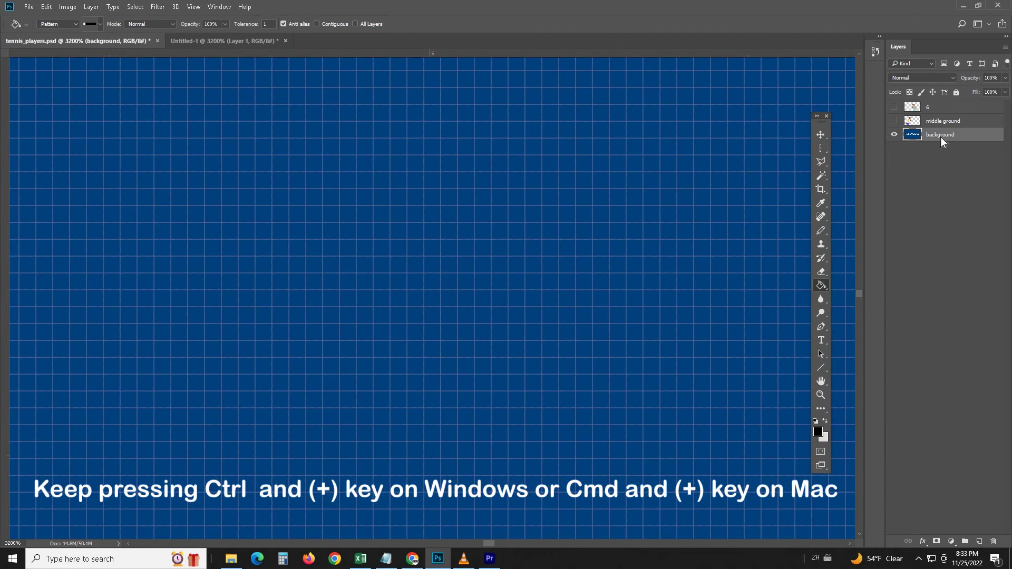
pyautogui.hotkey('ctrl', 'j')
pyautogui.click(820, 135)
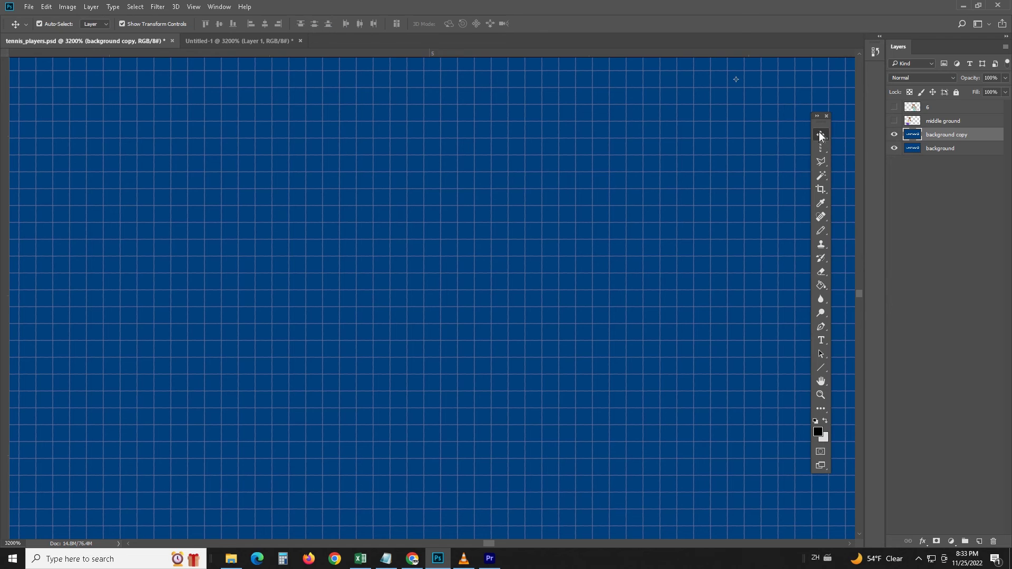
pyautogui.press('Right')
pyautogui.press('Right')
pyautogui.press('Right')
pyautogui.press('Right')
pyautogui.press('Right')
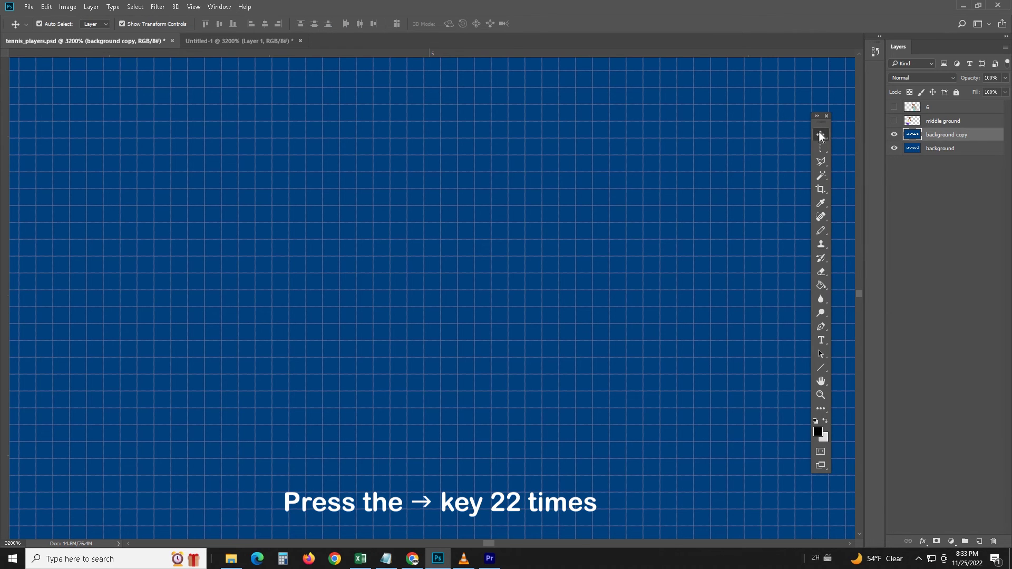
# Create background copies 2–5, shifting each one further right than the copy below
pyautogui.hotkey('ctrl', 'j')
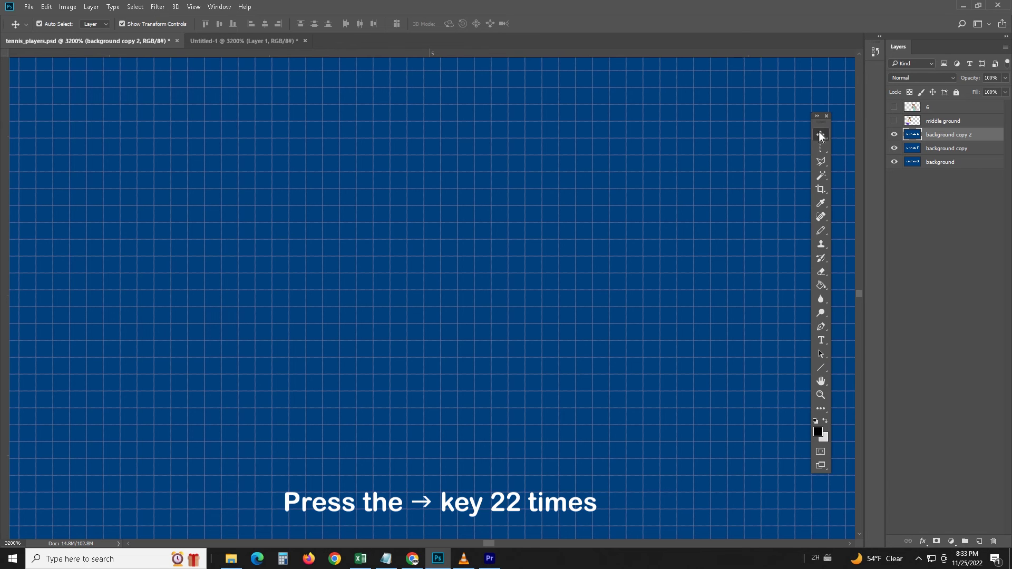
pyautogui.hotkey('ctrl', 'j')
pyautogui.press('Right')
pyautogui.press('Right')
pyautogui.press('Right')
pyautogui.press('Right')
pyautogui.press('Right')
pyautogui.press('Right')
pyautogui.press('Right')
pyautogui.press('Right')
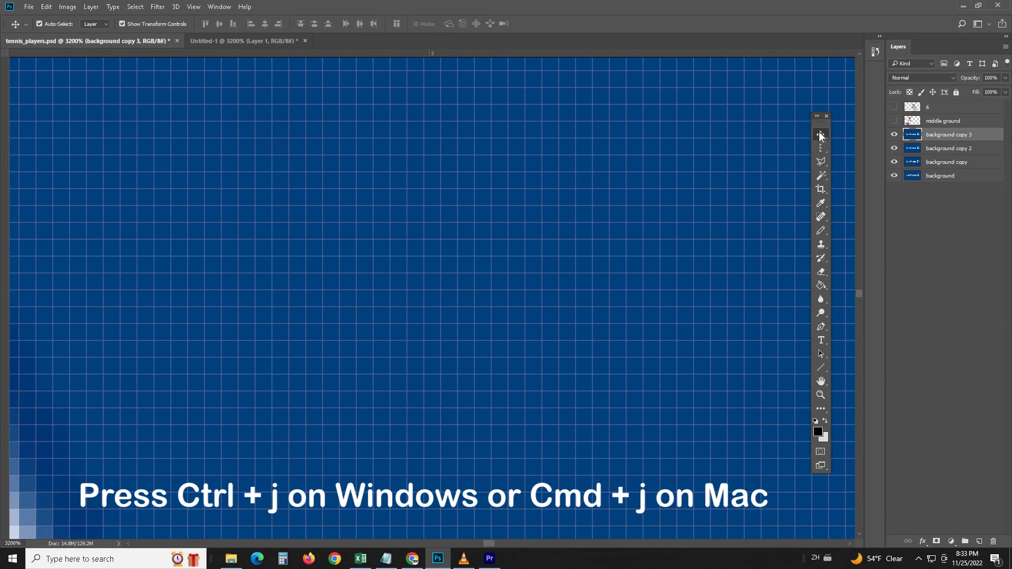
pyautogui.press('Right')
pyautogui.press('Right')
pyautogui.press('Right')
pyautogui.press('Right')
pyautogui.press('Right')
pyautogui.press('Right')
pyautogui.press('Right')
pyautogui.press('Right')
pyautogui.press('Right')
pyautogui.press('Right')
pyautogui.press('Right')
pyautogui.press('Right')
pyautogui.press('Right')
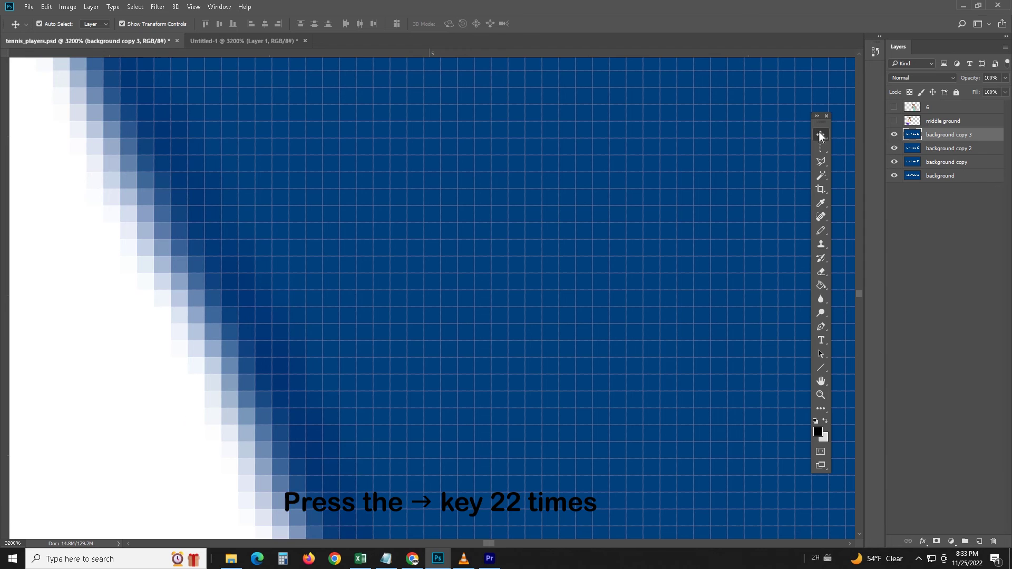
pyautogui.press('Right')
pyautogui.hotkey('ctrl', 'j')
pyautogui.press('Right')
pyautogui.press('Right')
pyautogui.press('Right')
pyautogui.press('Right')
pyautogui.press('Right')
pyautogui.press('Right')
pyautogui.press('Right')
pyautogui.press('Right')
pyautogui.press('Right')
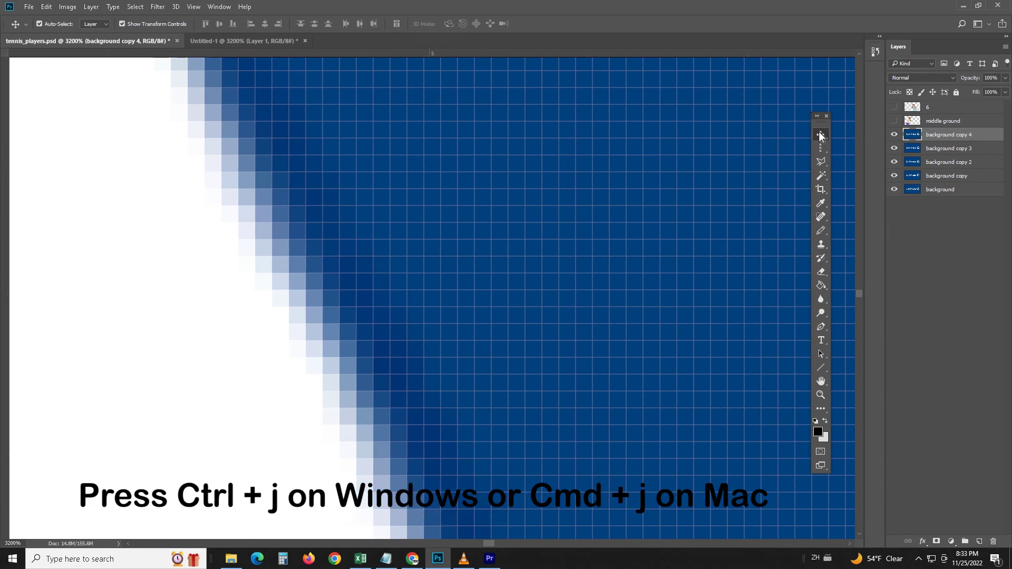
pyautogui.press('Right')
pyautogui.press('Right')
pyautogui.press('Right')
pyautogui.press('Right')
pyautogui.press('Right')
pyautogui.press('Right')
pyautogui.press('Right')
pyautogui.press('Right')
pyautogui.press('Right')
pyautogui.press('Right')
pyautogui.press('Right')
pyautogui.press('Right')
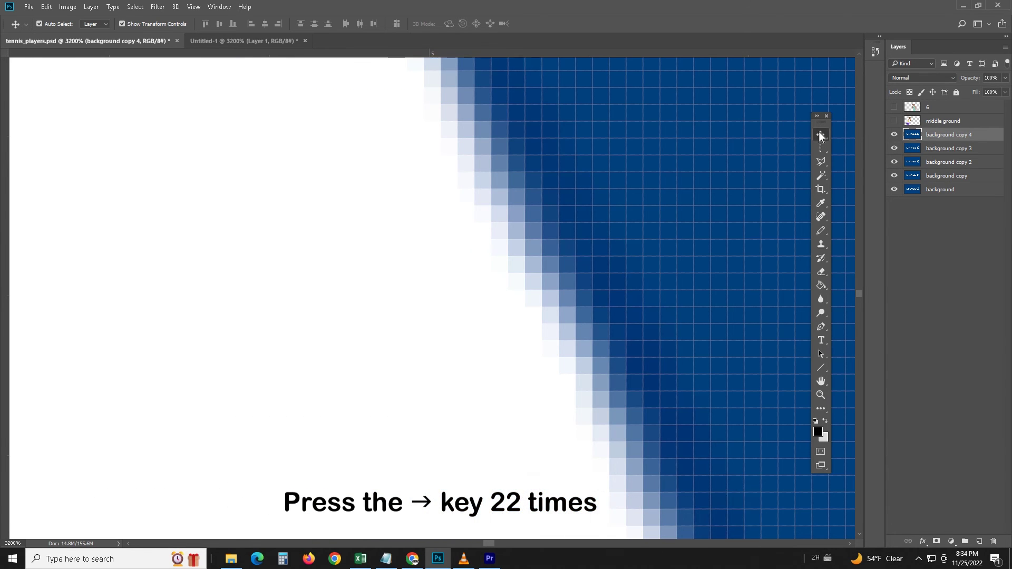
pyautogui.press('Right')
pyautogui.hotkey('ctrl', 'j')
pyautogui.press('Right')
pyautogui.press('Right')
pyautogui.press('Right')
pyautogui.press('Right')
pyautogui.press('Right')
pyautogui.press('Right')
pyautogui.press('Right')
pyautogui.press('Right')
pyautogui.press('Right')
pyautogui.press('Right')
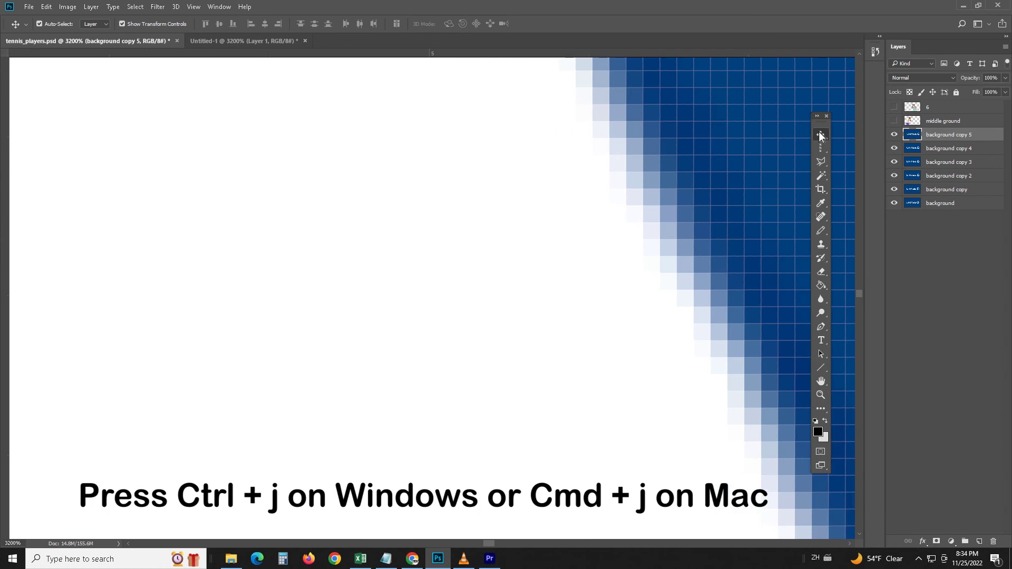
pyautogui.press('Right')
pyautogui.press('Right')
pyautogui.press('Right')
pyautogui.press('Right')
pyautogui.press('Right')
pyautogui.press('Right')
pyautogui.press('Right')
pyautogui.press('Right')
pyautogui.press('Right')
pyautogui.press('Right')
pyautogui.press('Right')
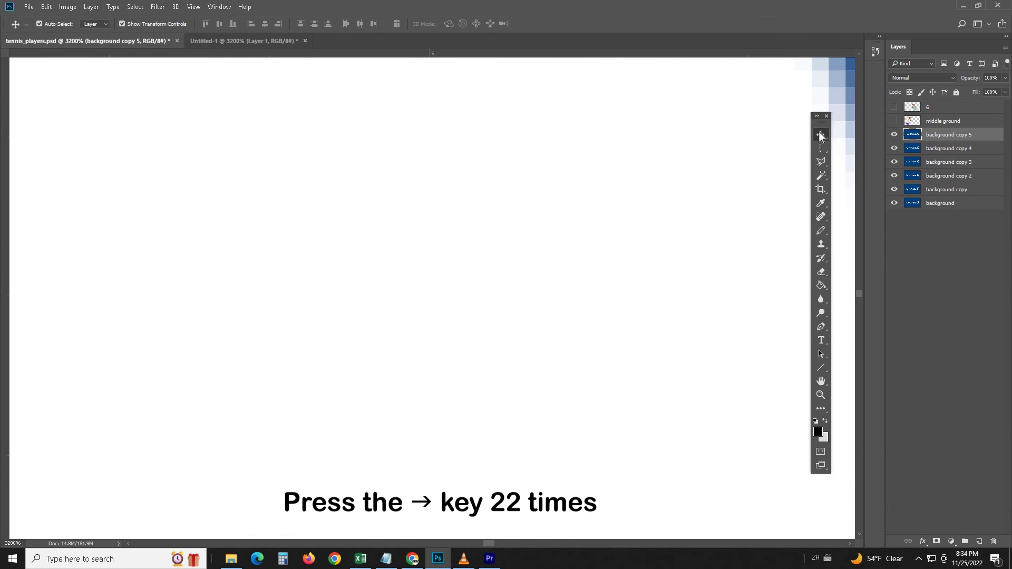
# Rename the original background layer and its five copies 1 through 6
pyautogui.doubleClick(944, 203)
pyautogui.write('1')
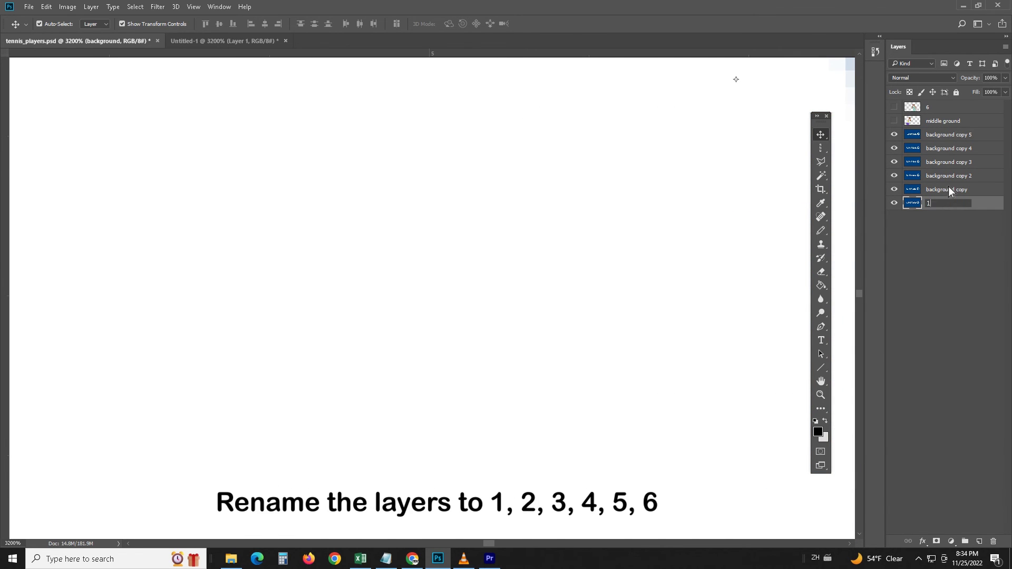
pyautogui.doubleClick(947, 190)
pyautogui.write('2')
pyautogui.doubleClick(947, 174)
pyautogui.write('3')
pyautogui.doubleClick(948, 162)
pyautogui.write('4')
pyautogui.doubleClick(950, 148)
pyautogui.write('5')
pyautogui.doubleClick(950, 135)
pyautogui.write('6')
# Add layer masks to layers 1 and 2 and pattern-fill them with Pattern 1 and Pattern 2
pyautogui.click(948, 203)
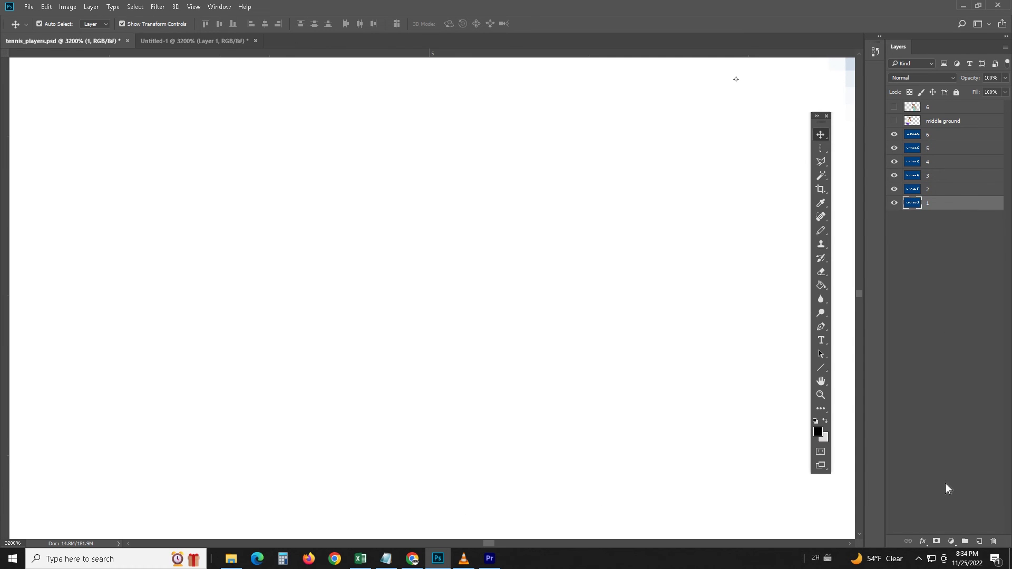
pyautogui.click(937, 542)
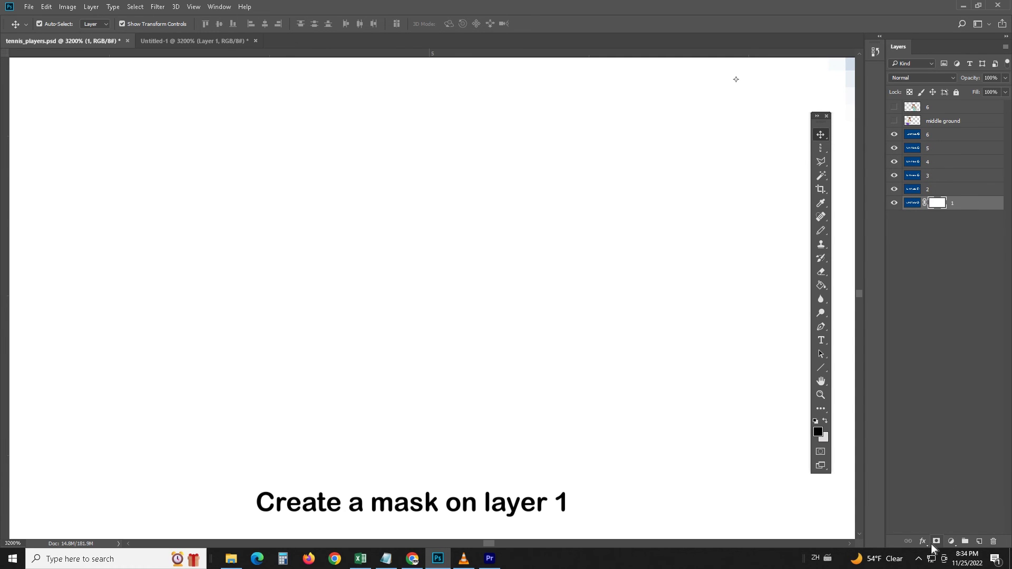
pyautogui.click(821, 287)
pyautogui.click(95, 24)
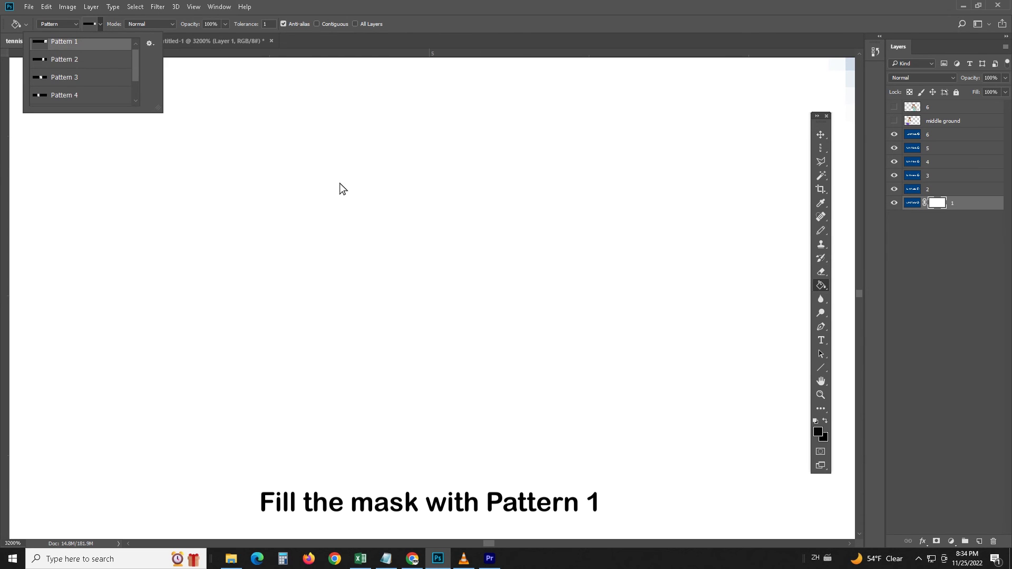
pyautogui.click(278, 164)
pyautogui.click(926, 185)
pyautogui.click(936, 541)
pyautogui.click(95, 23)
pyautogui.click(479, 221)
# Add layer masks to layers 3 and 4 and pattern-fill them with Pattern 3 and Pattern 4
pyautogui.click(944, 177)
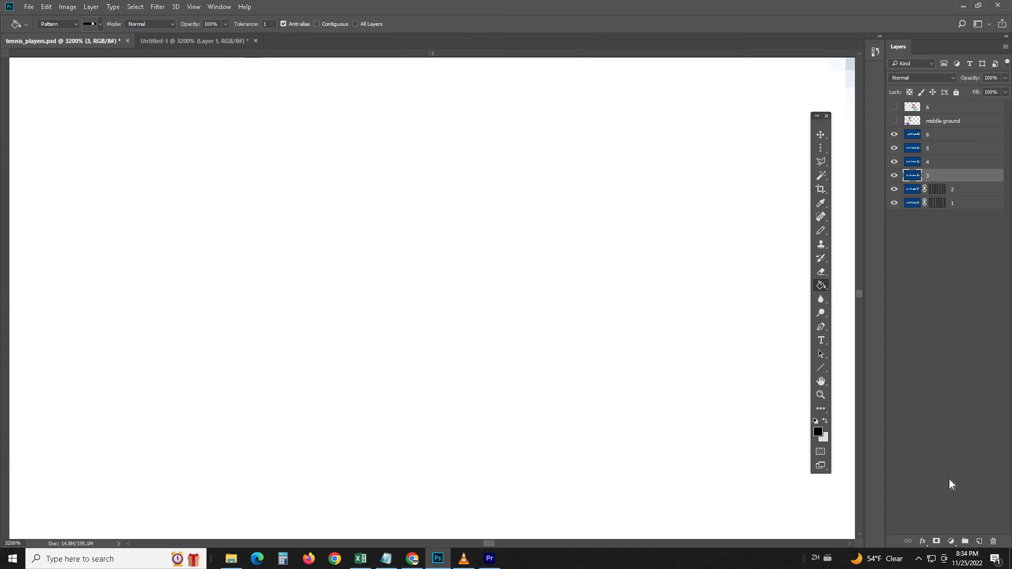
pyautogui.click(936, 541)
pyautogui.click(95, 24)
pyautogui.doubleClick(92, 89)
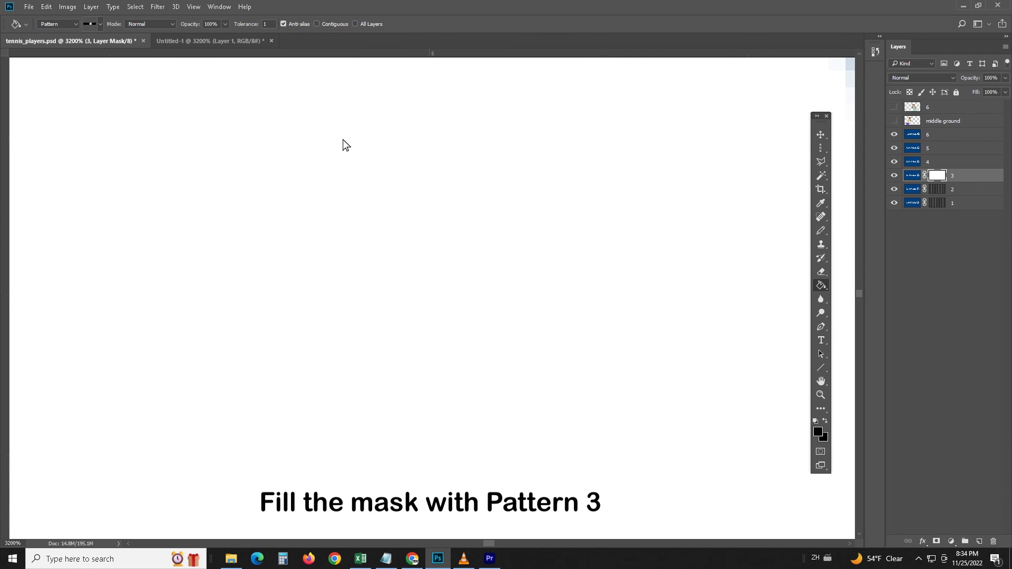
pyautogui.click(932, 164)
pyautogui.click(937, 541)
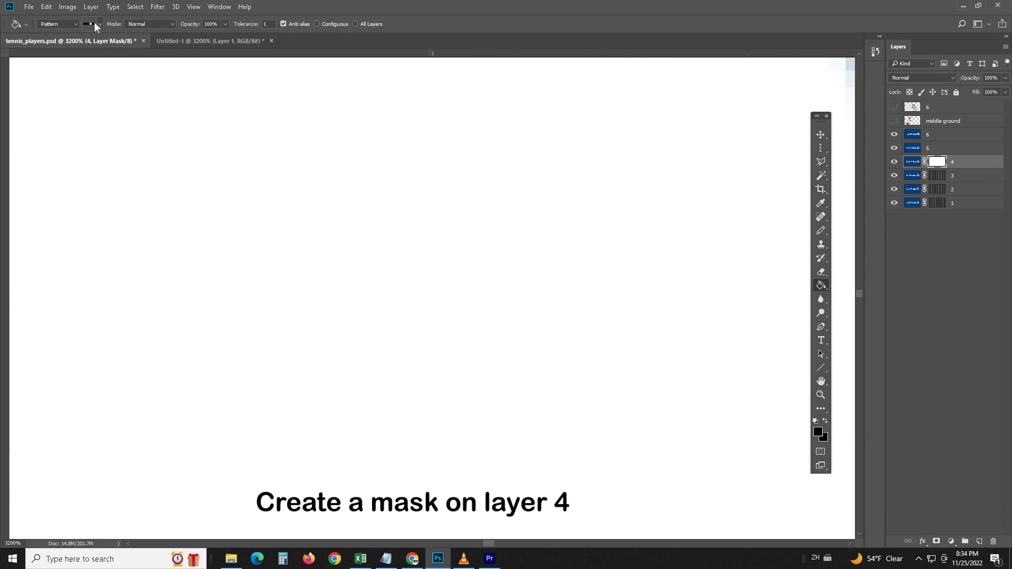
pyautogui.click(95, 24)
pyautogui.doubleClick(98, 98)
pyautogui.click(323, 169)
# Add layer masks to layers 5 and 6 and pattern-fill them with Pattern 5 and Pattern 6
pyautogui.click(943, 148)
pyautogui.click(937, 541)
pyautogui.click(98, 23)
pyautogui.click(100, 94)
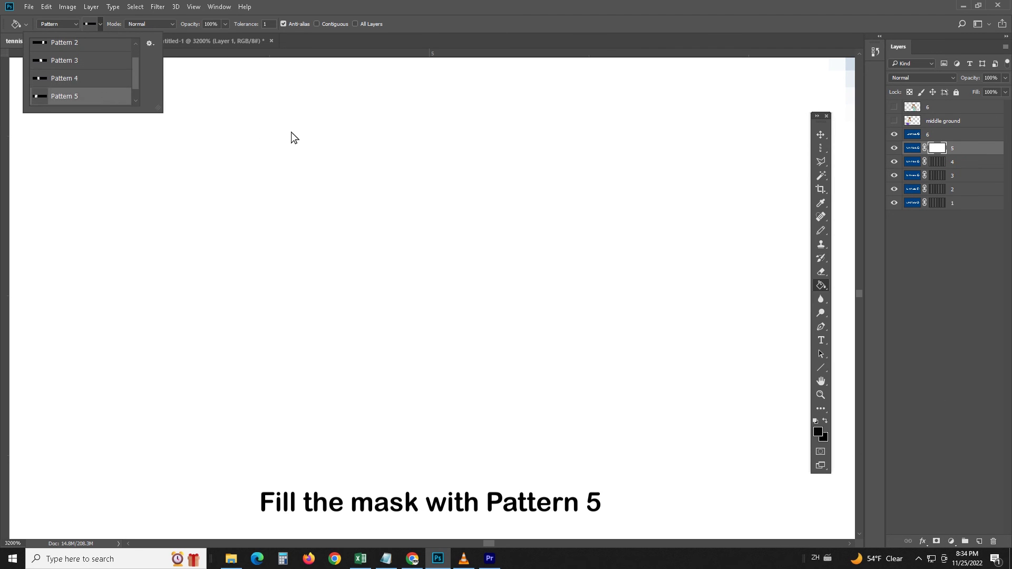
pyautogui.click(290, 131)
pyautogui.click(944, 134)
pyautogui.click(936, 542)
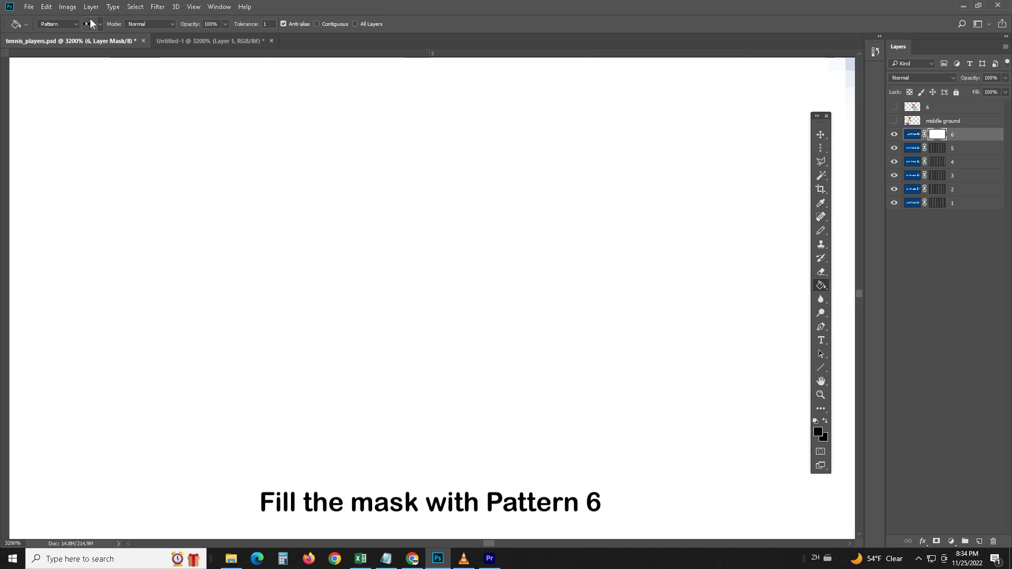
pyautogui.click(100, 24)
pyautogui.scroll(-1, 102, 97)
pyautogui.doubleClick(101, 97)
pyautogui.click(260, 136)
pyautogui.scroll(-3, 270, 136)
pyautogui.scroll(-10, 270, 136)
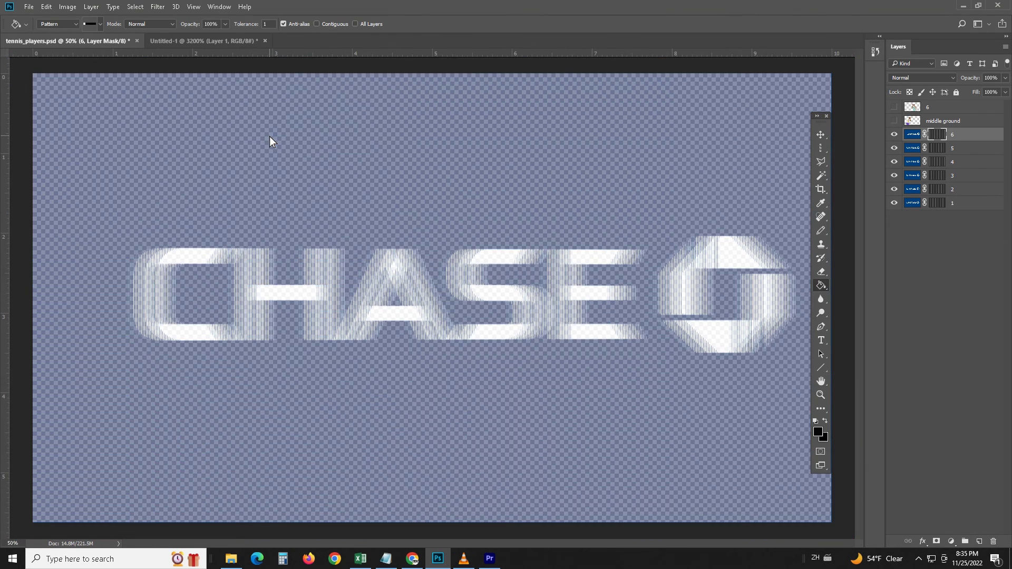
# Merge visible layers 1–6, turn on both tennis player layers, then merge everything into layer 6
pyautogui.hotkey('ctrl', 'shift', 'e')
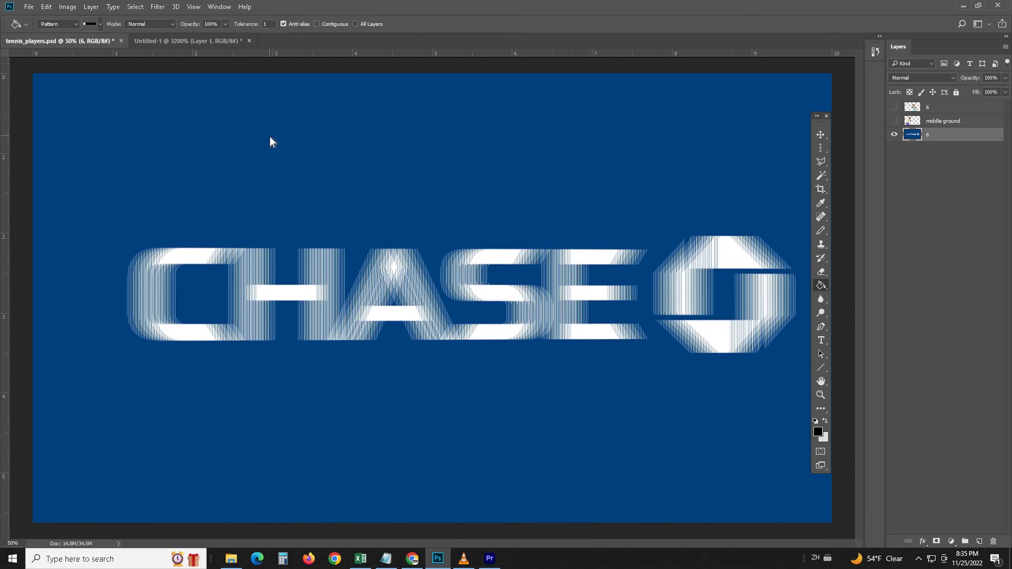
pyautogui.click(893, 121)
pyautogui.click(894, 107)
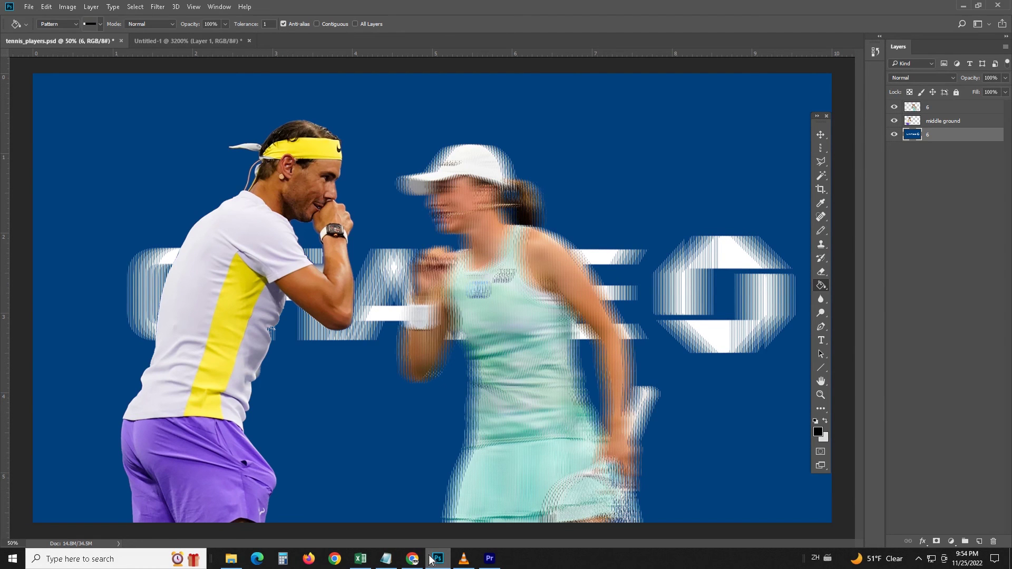
pyautogui.hotkey('ctrl', 'shift', 'e')
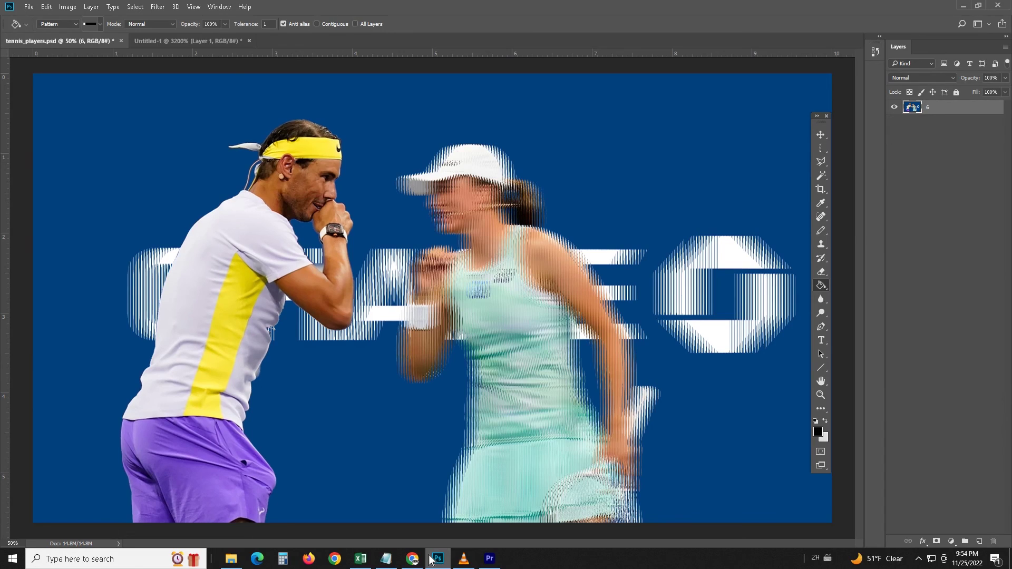